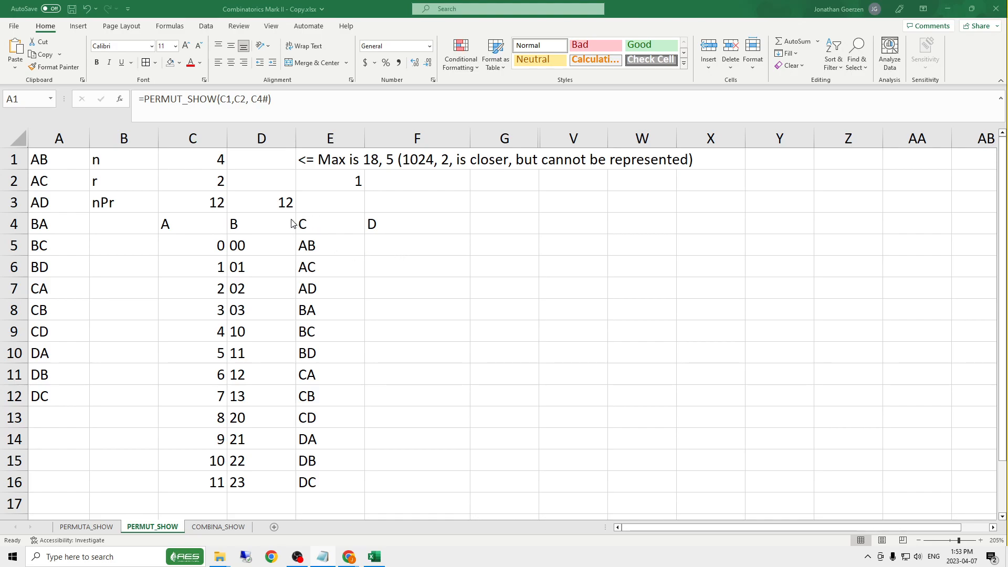
Shade the spilled permutation list in A1:A12 with a light orange fill.
left_click(61, 157)
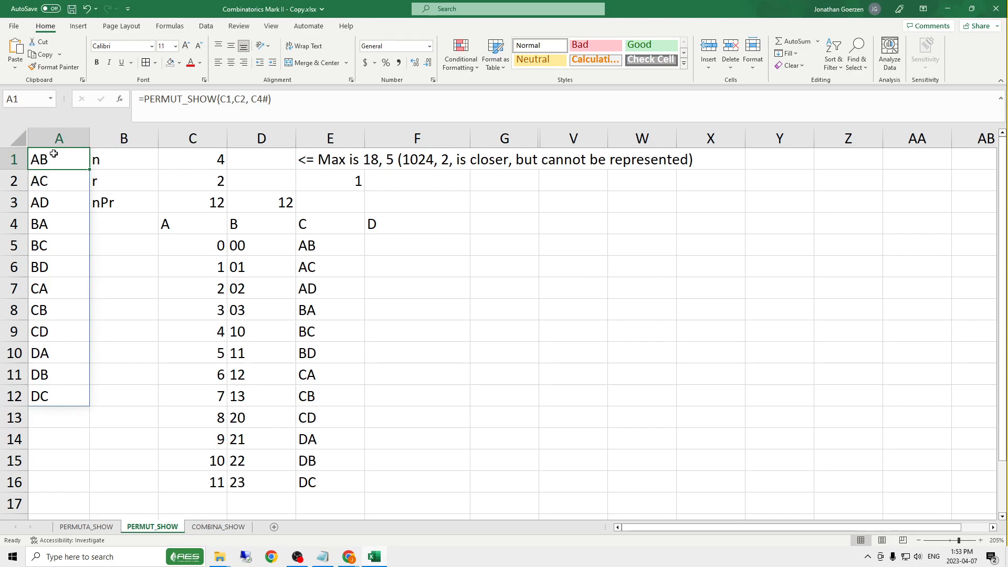
left_click_drag(54, 154, 81, 392)
left_click(179, 63)
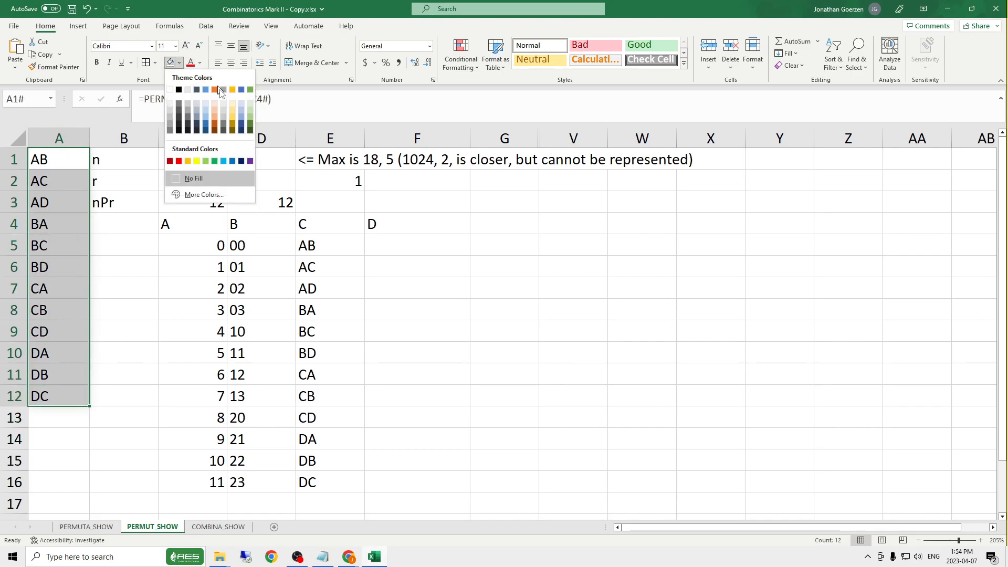
left_click(214, 103)
left_click(218, 256)
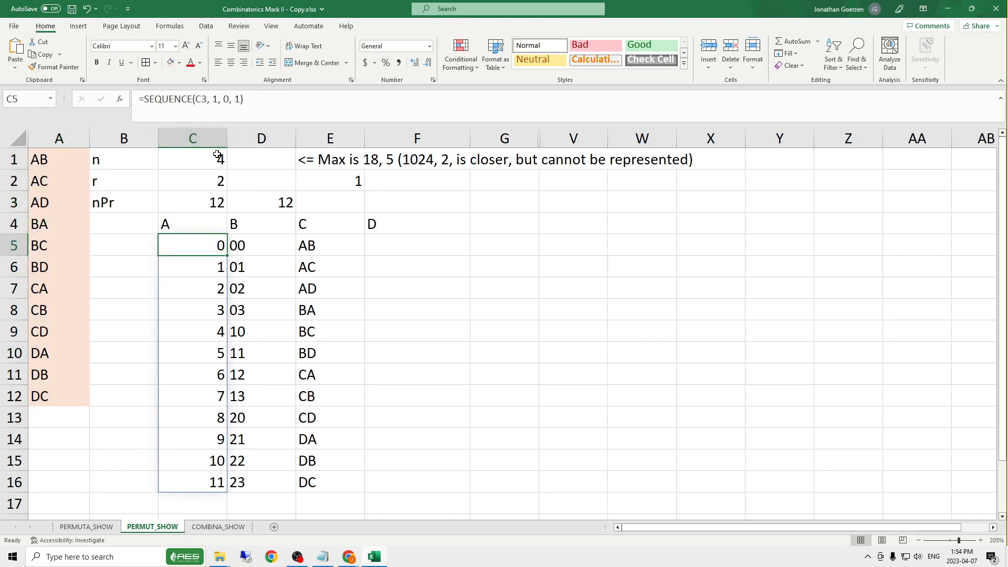
Shade the n, r and nPr labels in B1:B3 with a light blue fill.
left_click_drag(124, 160, 126, 181)
left_click(179, 63)
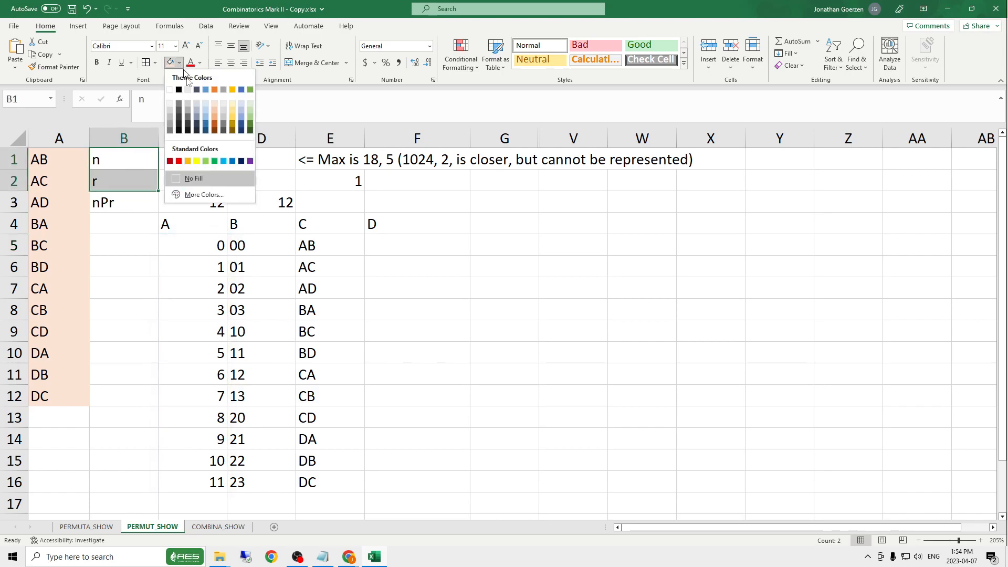
left_click(210, 96)
left_click(128, 204)
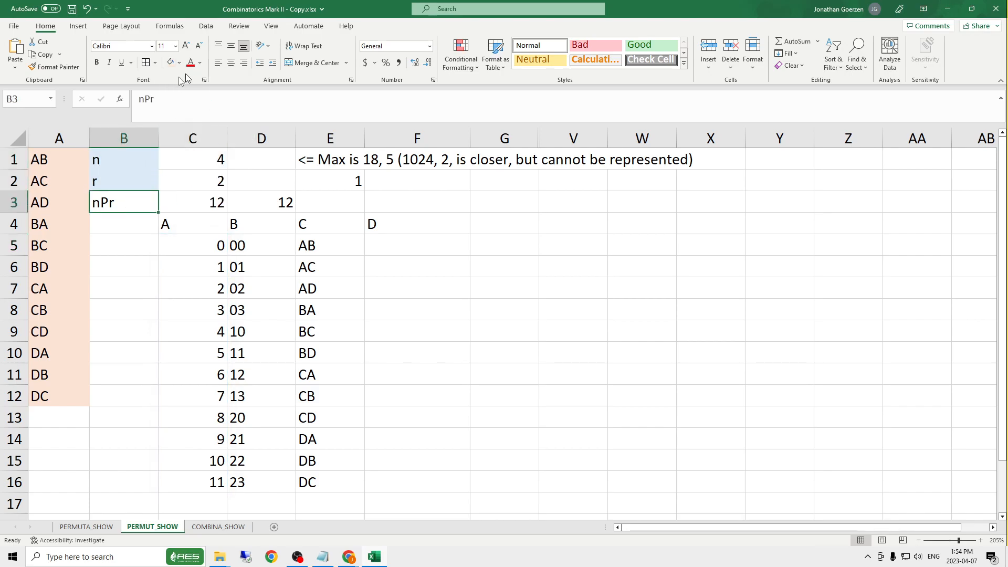
left_click(170, 63)
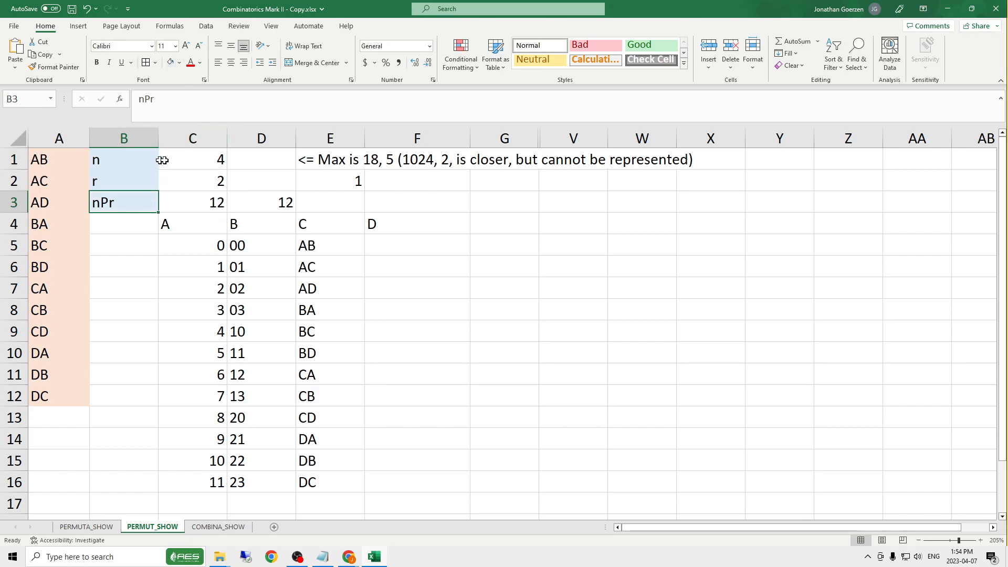
Apply a light green fill to the n and r values in C1:C2 and the mapping letters in C4:F4.
left_click(183, 162)
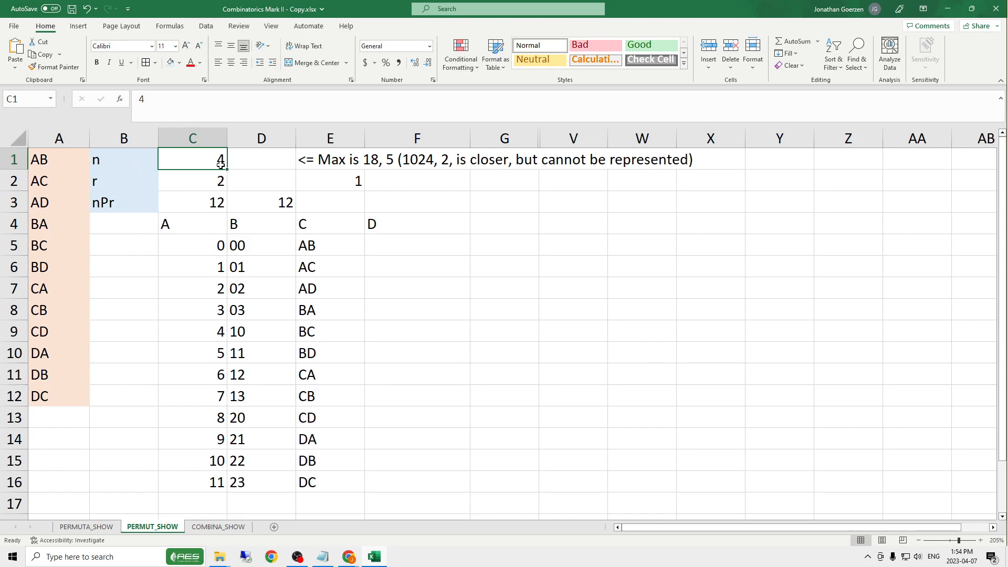
left_click(197, 184)
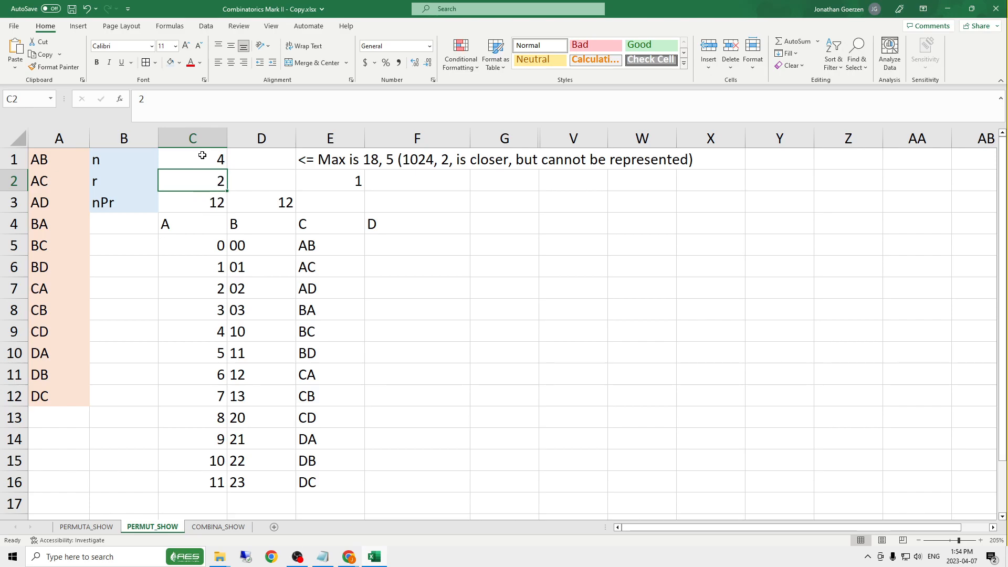
left_click_drag(201, 156, 201, 181)
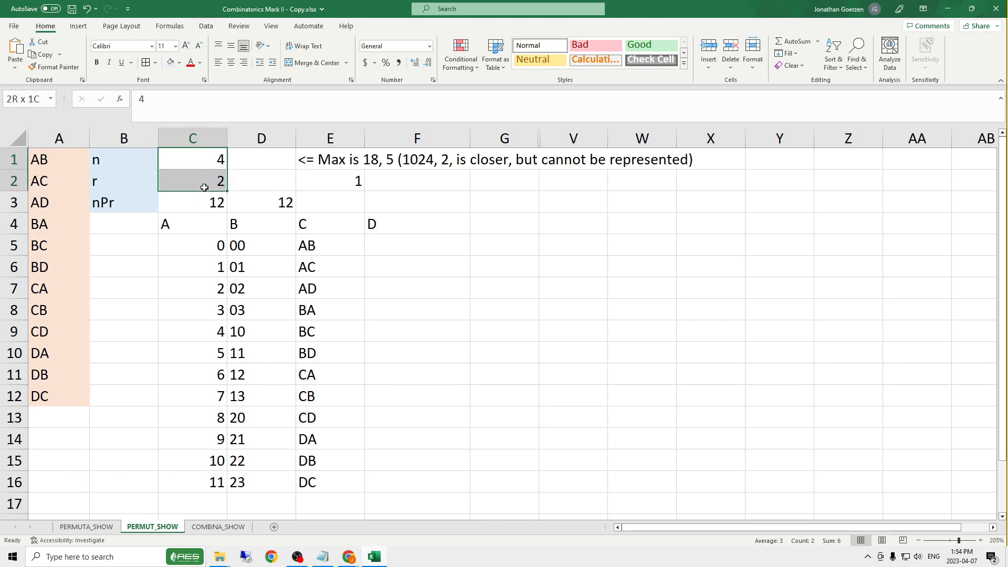
left_click(179, 63)
left_click(250, 102)
left_click(367, 199)
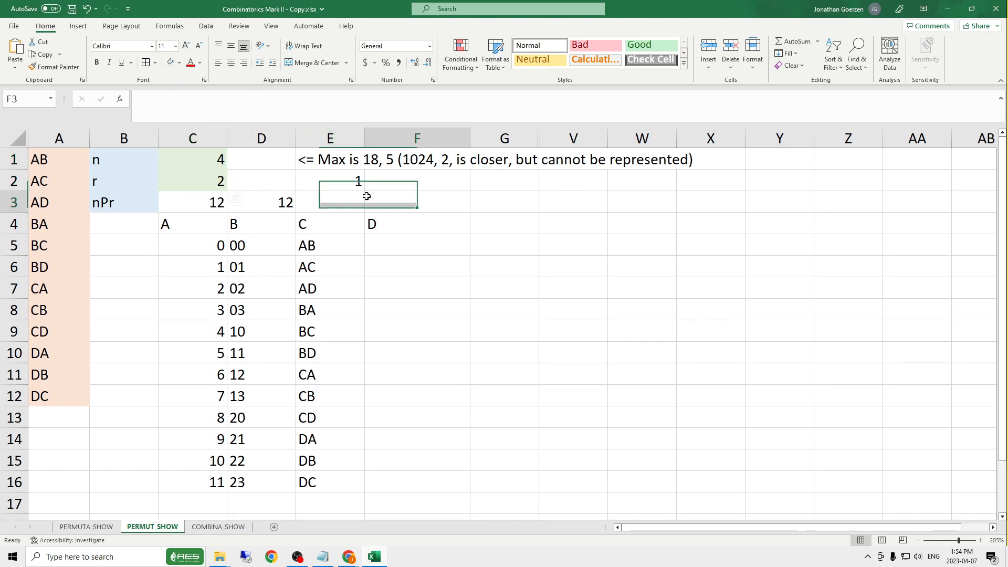
left_click_drag(199, 215, 371, 218)
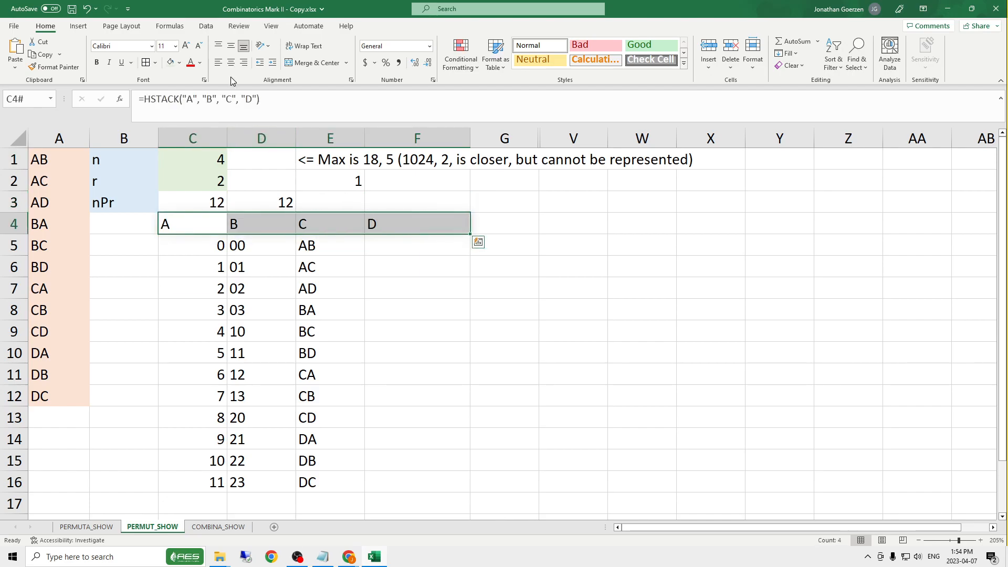
left_click(170, 66)
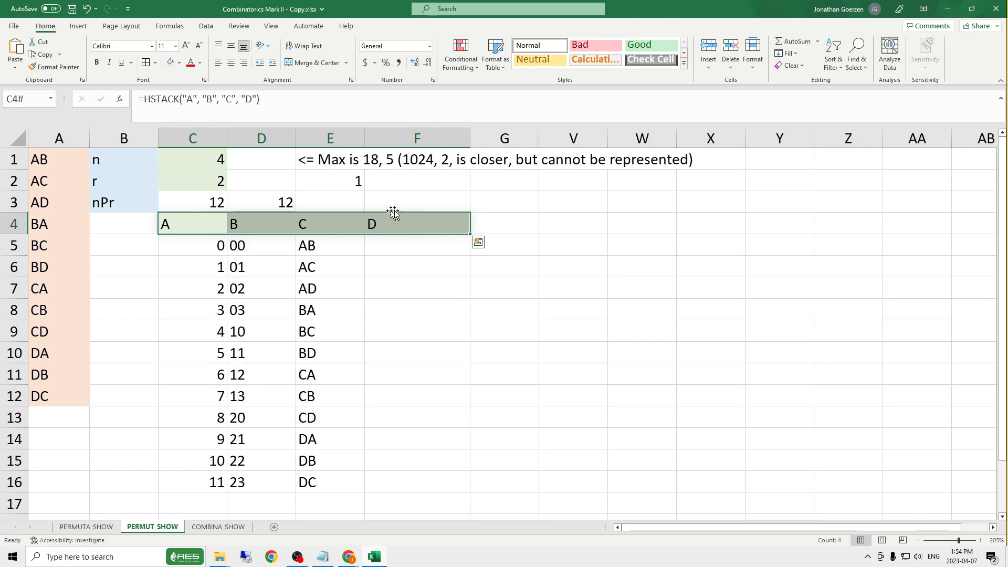
Examine the n and r inputs, the PERMUT_SHOW formula in A1, the counts in C3 and D3, and the formula in E5.
left_click(191, 170)
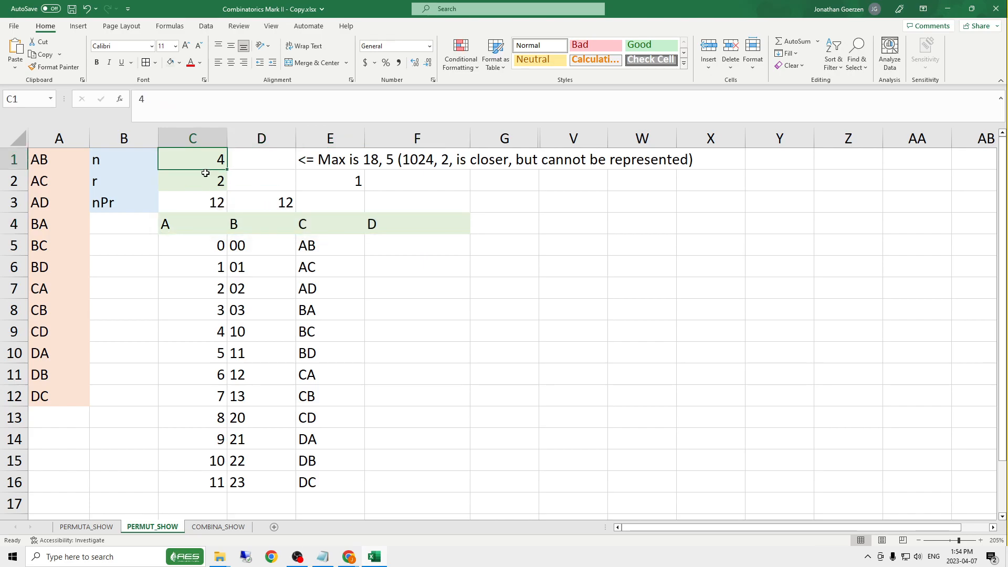
left_click(205, 182)
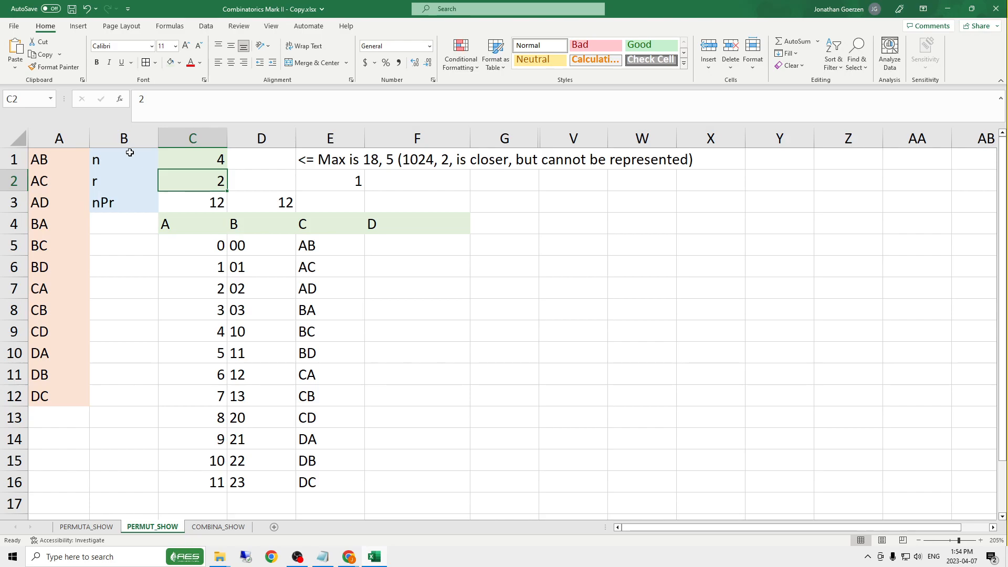
left_click(45, 160)
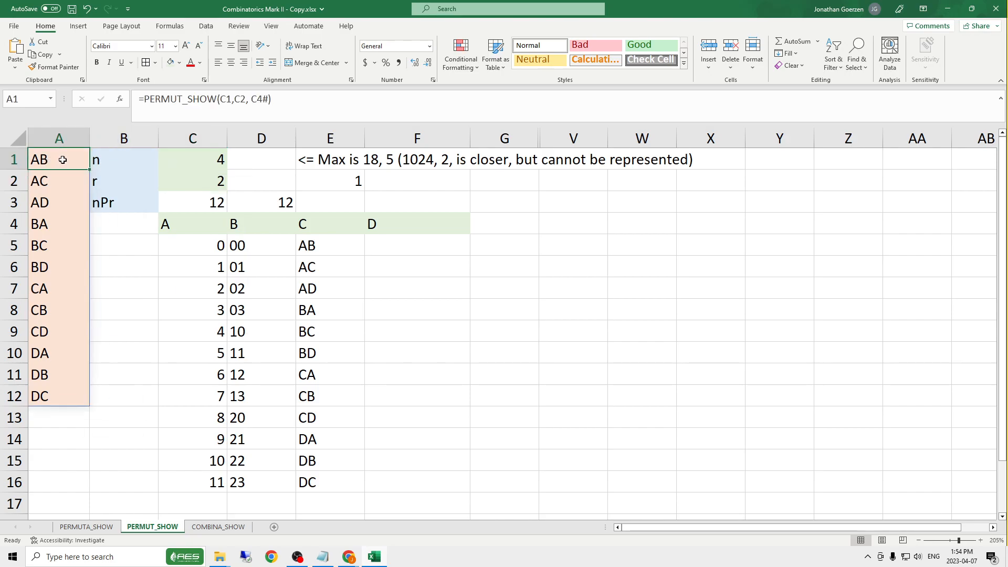
left_click(50, 221)
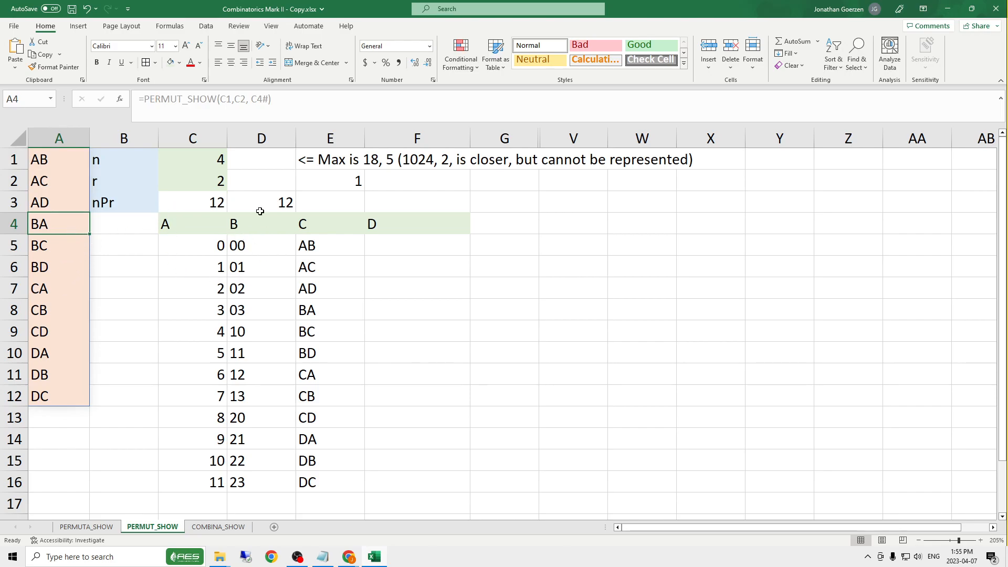
left_click(210, 203)
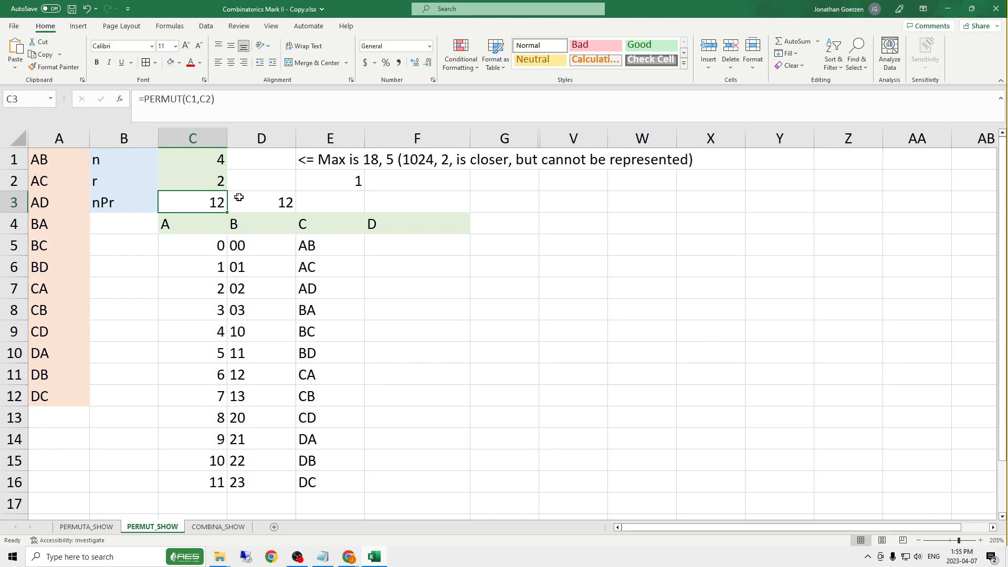
left_click(261, 204)
left_click(209, 203)
left_click(316, 245)
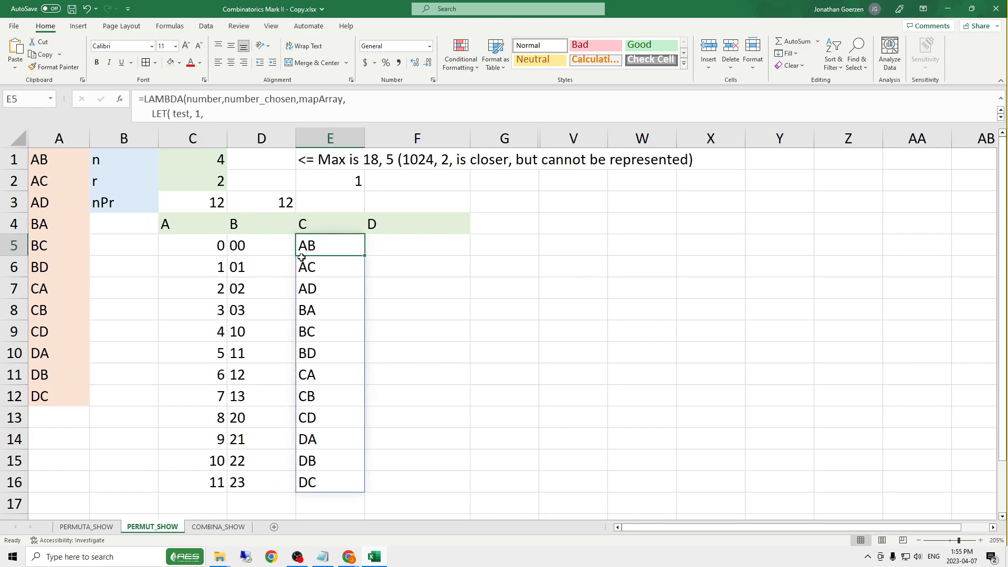
left_click(211, 204)
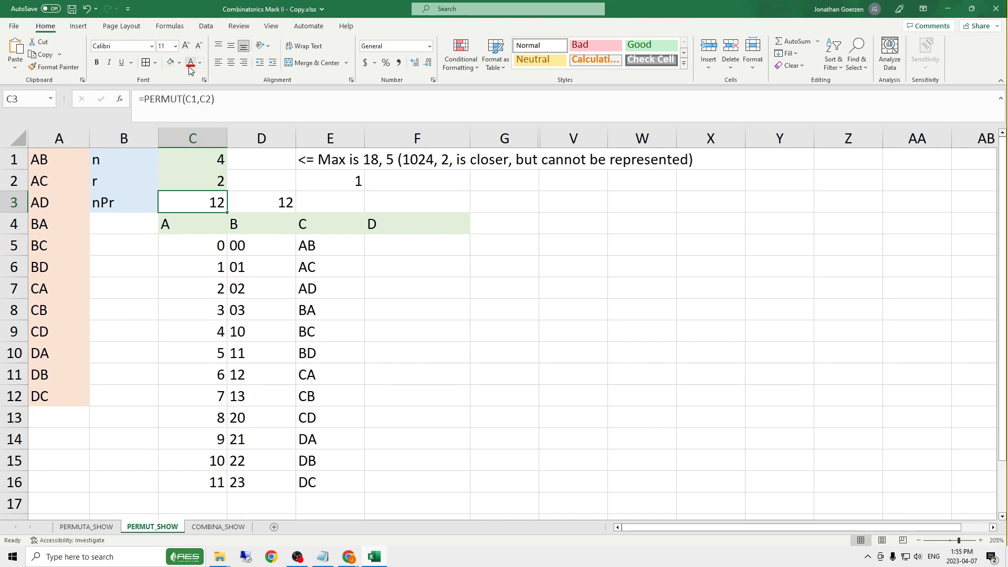
left_click(199, 156)
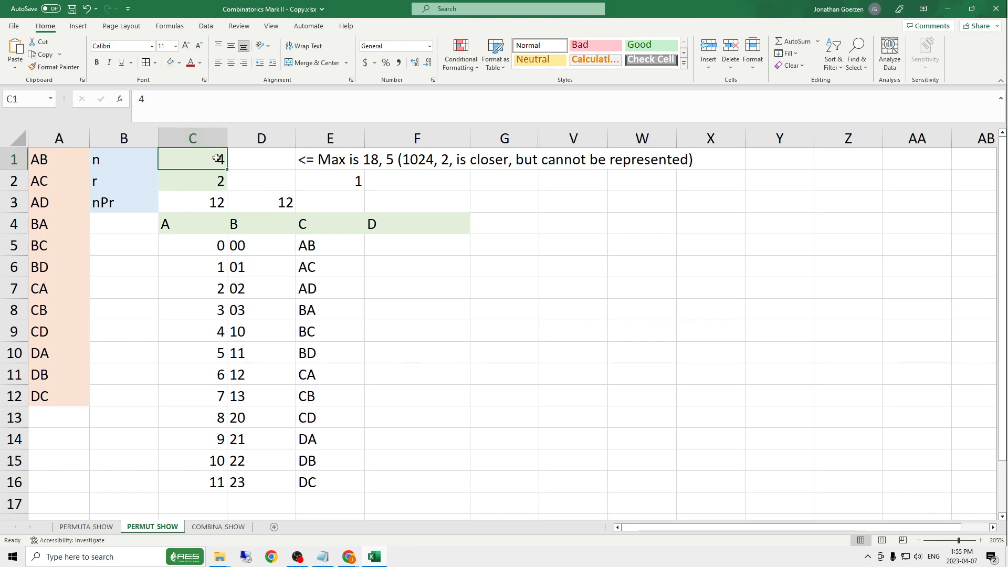
left_click(220, 179)
left_click(207, 198)
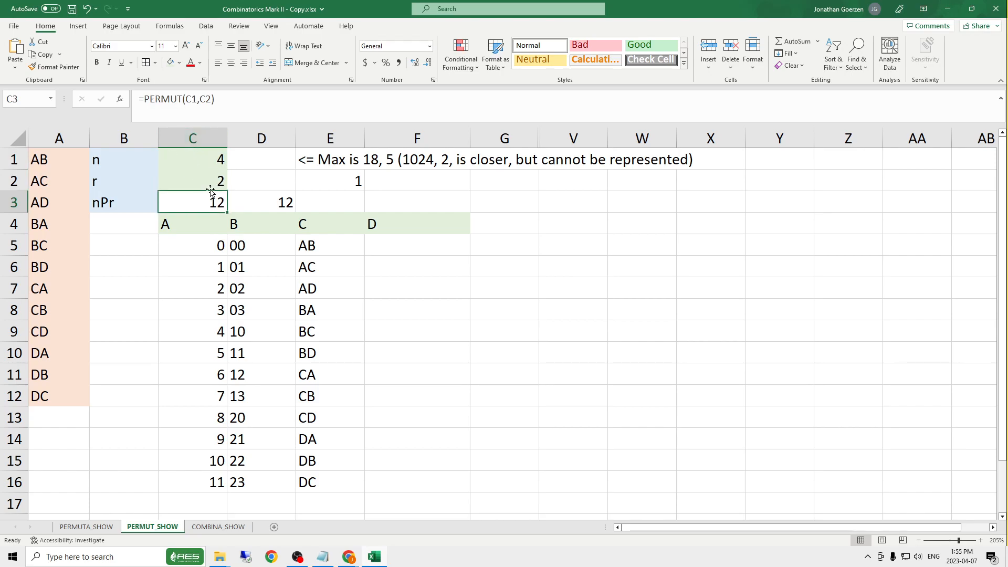
Shade the permutation counts in C3:D3 with a light gold fill.
left_click_drag(207, 197, 256, 194)
left_click(179, 63)
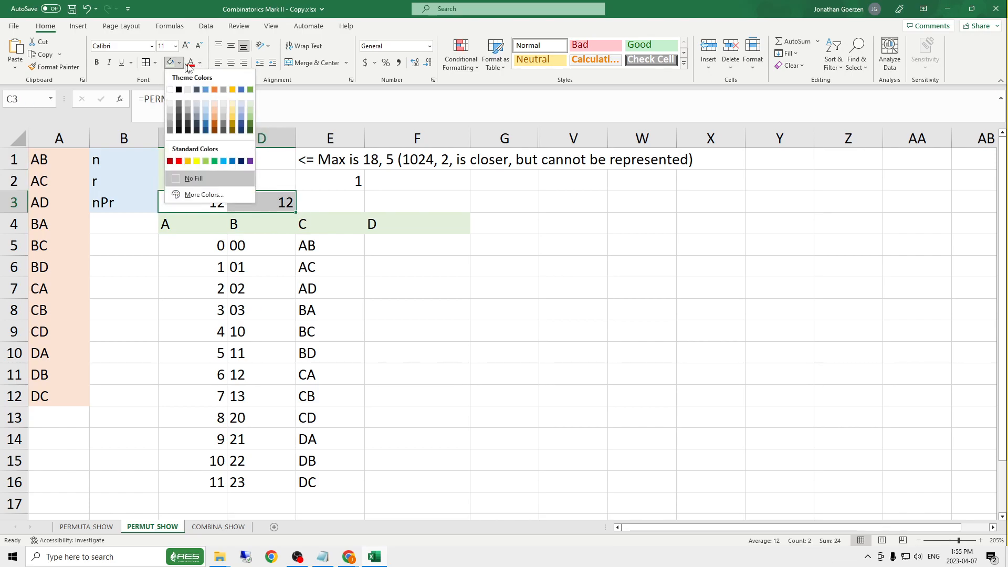
left_click(232, 102)
left_click(474, 303)
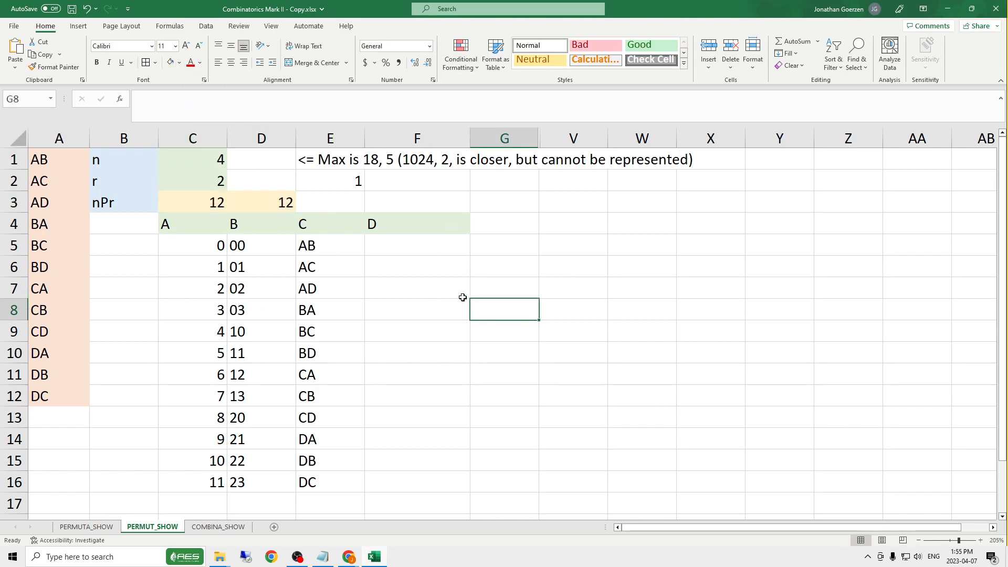
Expand the formula display to read the full LAMBDA formula in E5 and compare it with the PERMUT_SHOW call in A1.
left_click(328, 252)
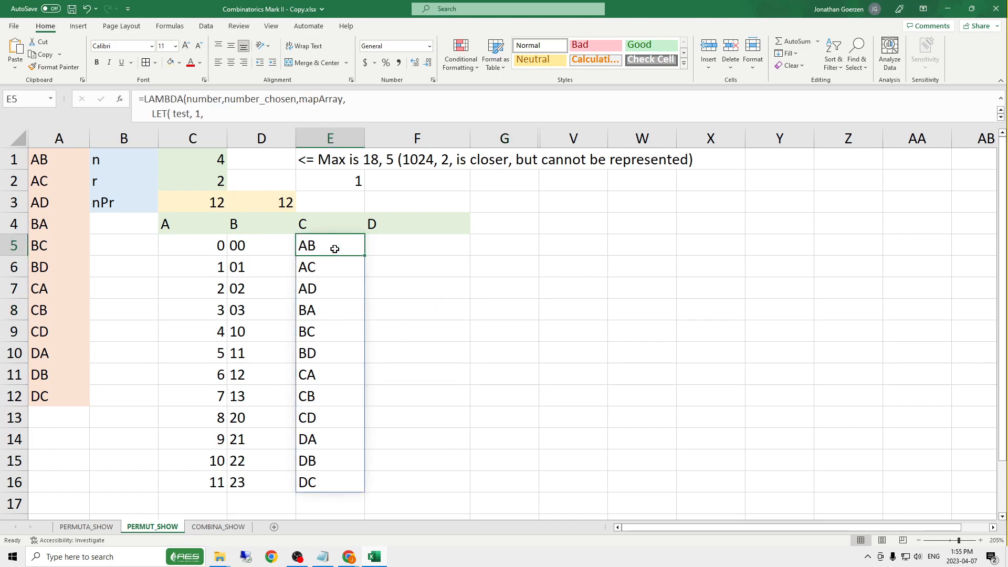
left_click_drag(425, 121, 430, 245)
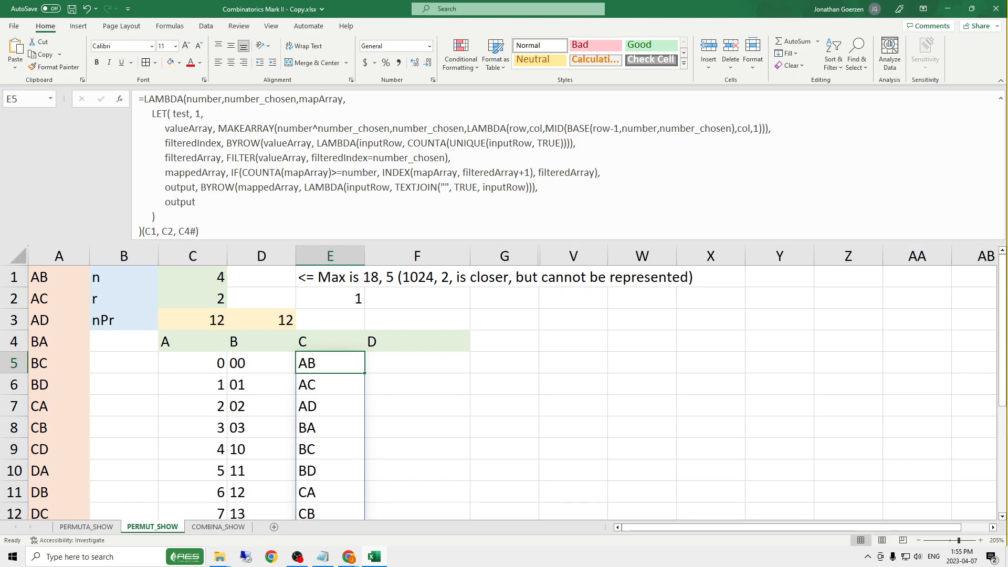
left_click(59, 272)
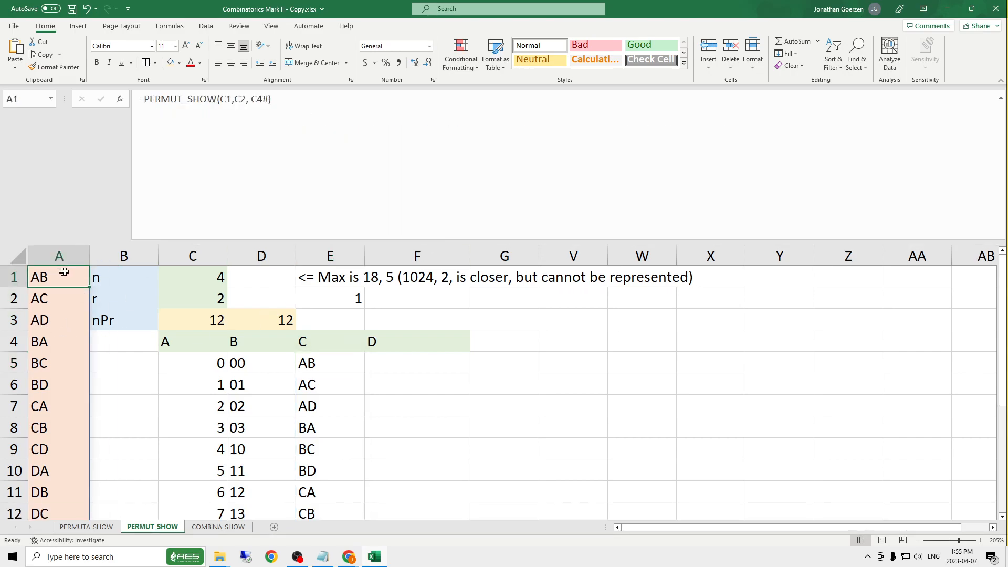
left_click(313, 361)
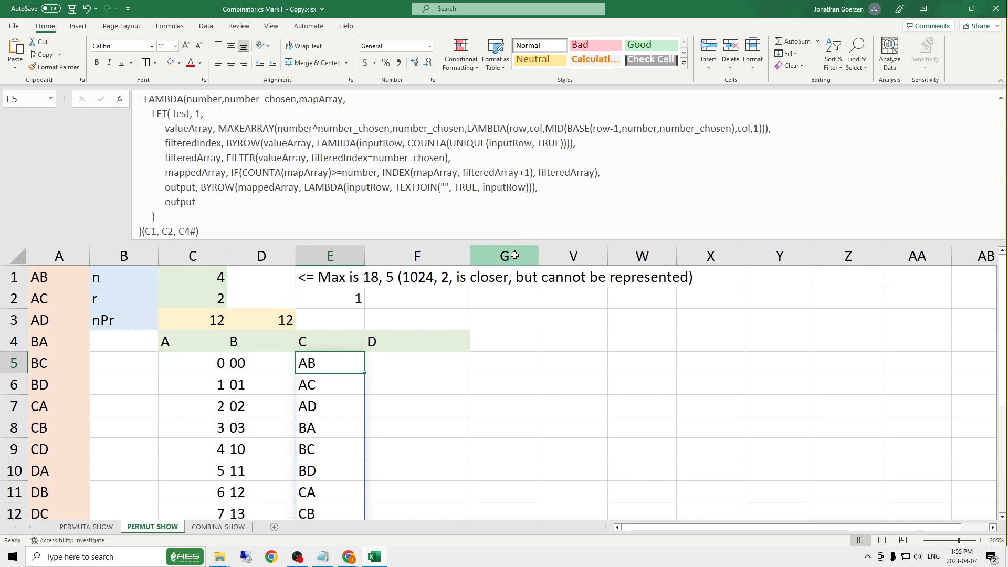
Hide columns G through V.
left_click_drag(515, 256, 580, 255)
right_click(580, 256)
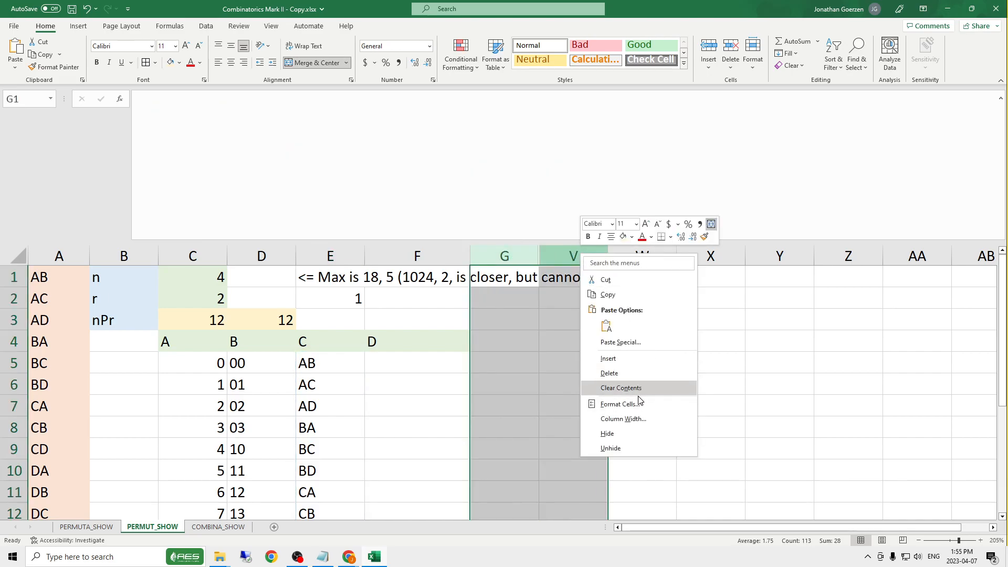
left_click(625, 433)
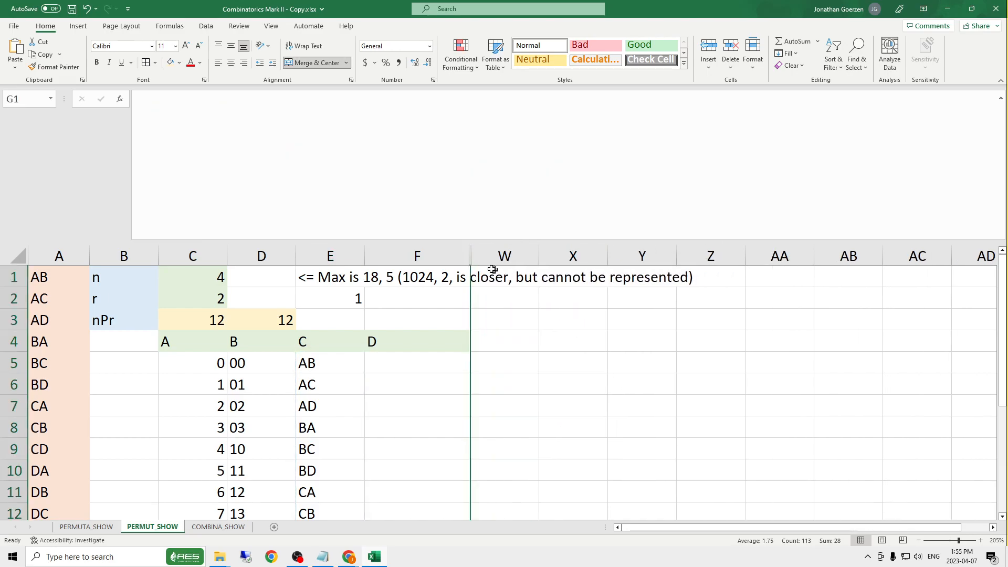
Unhide all columns between F and W, and shrink the formula display back to a few lines.
left_click_drag(449, 255, 508, 255)
right_click(514, 257)
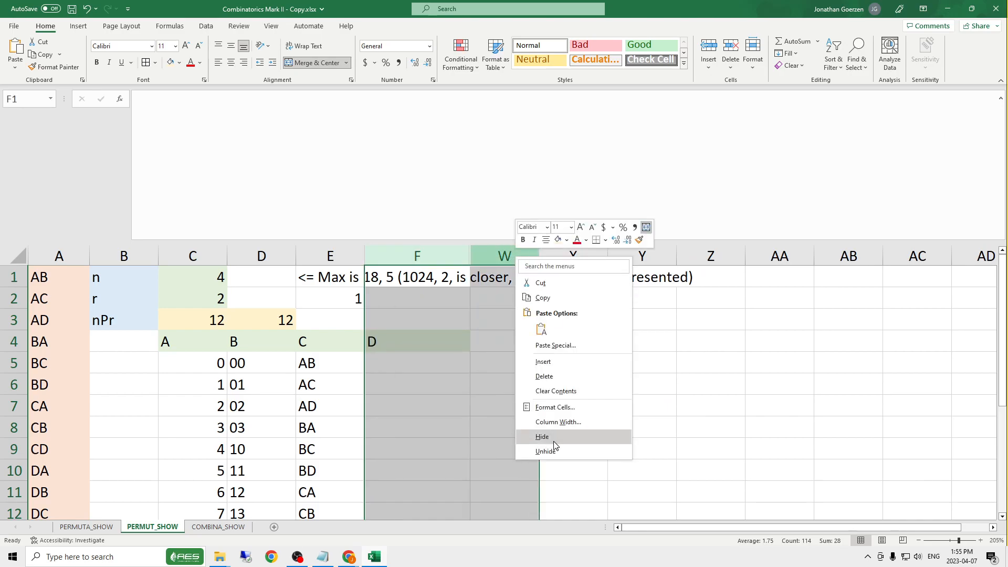
left_click(552, 451)
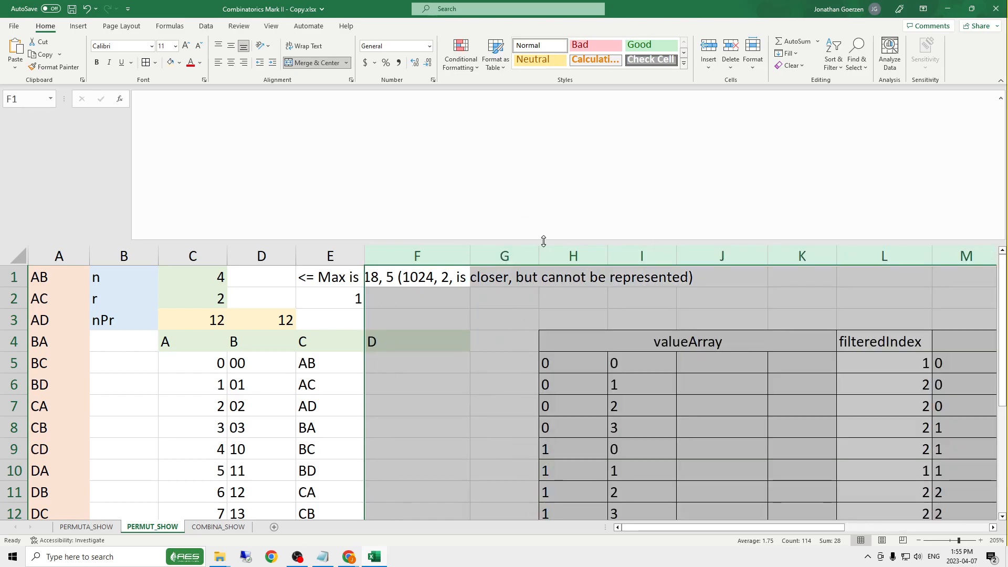
left_click_drag(544, 241, 527, 144)
left_click(454, 254)
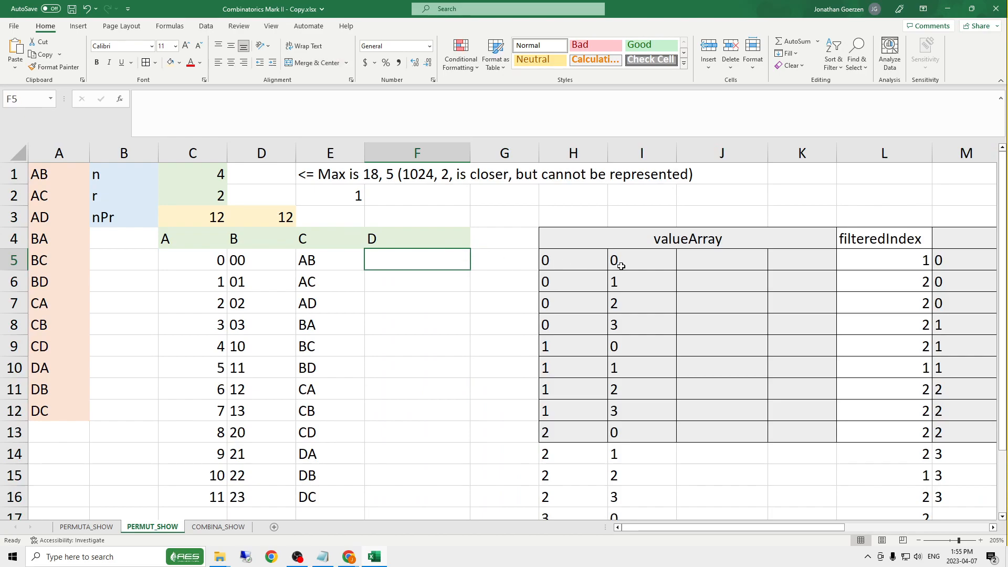
Examine the LET formula in H5 behind the valueArray table, enlarging the formula display to show more lines.
left_click(580, 261)
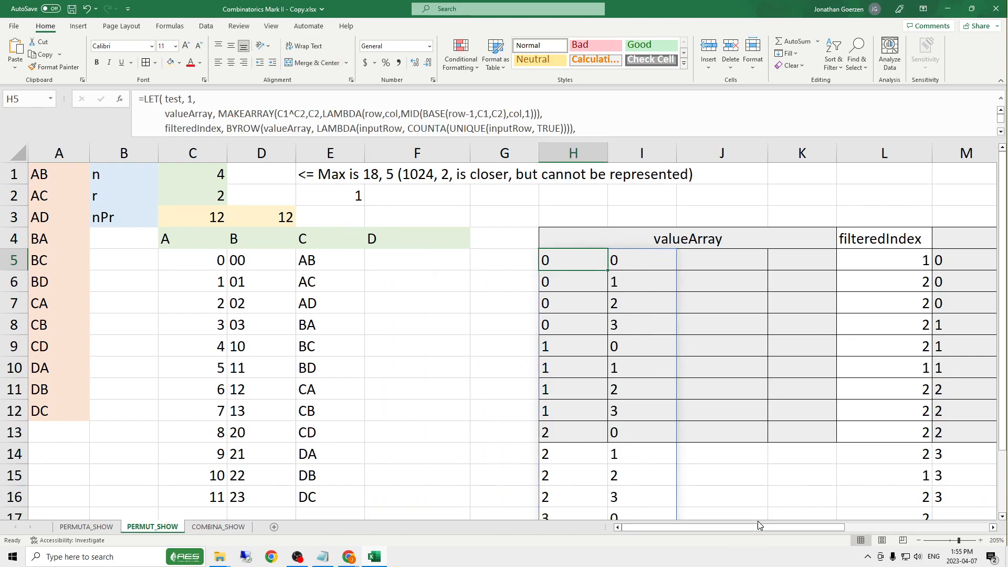
left_click_drag(742, 527, 770, 527)
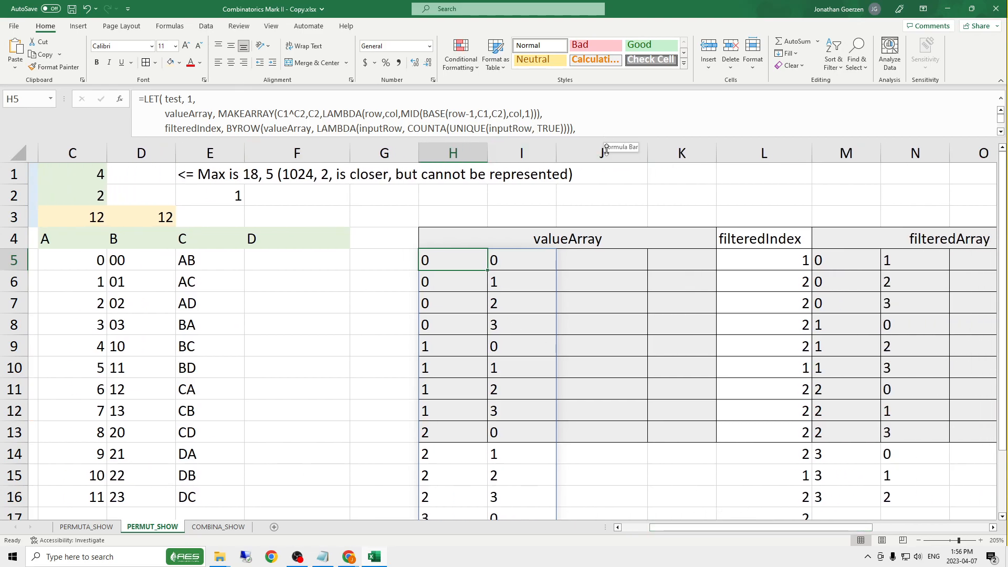
left_click_drag(606, 146, 604, 182)
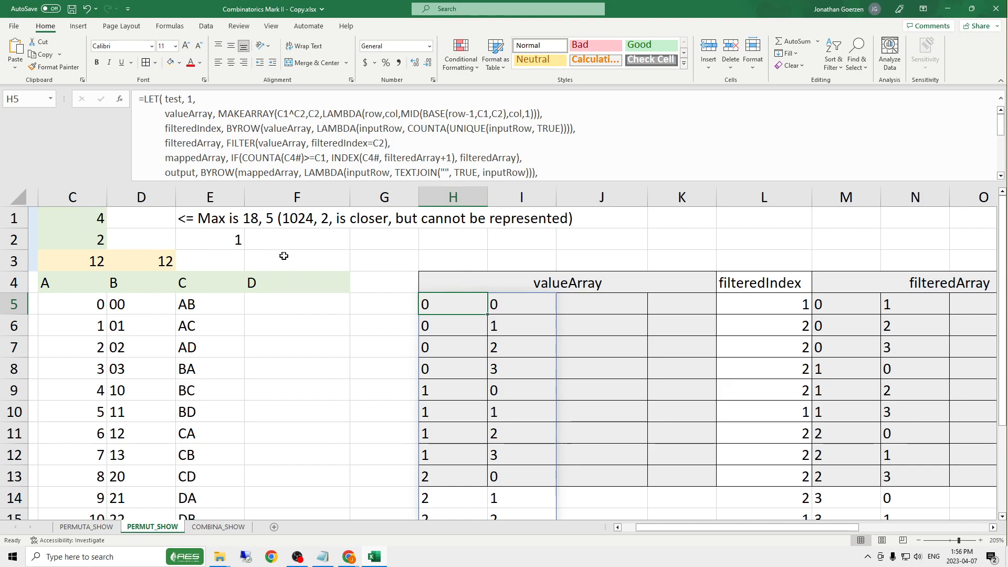
Extend the light gray fill and all cell borders of the valueArray table over H5:K20.
left_click(87, 215)
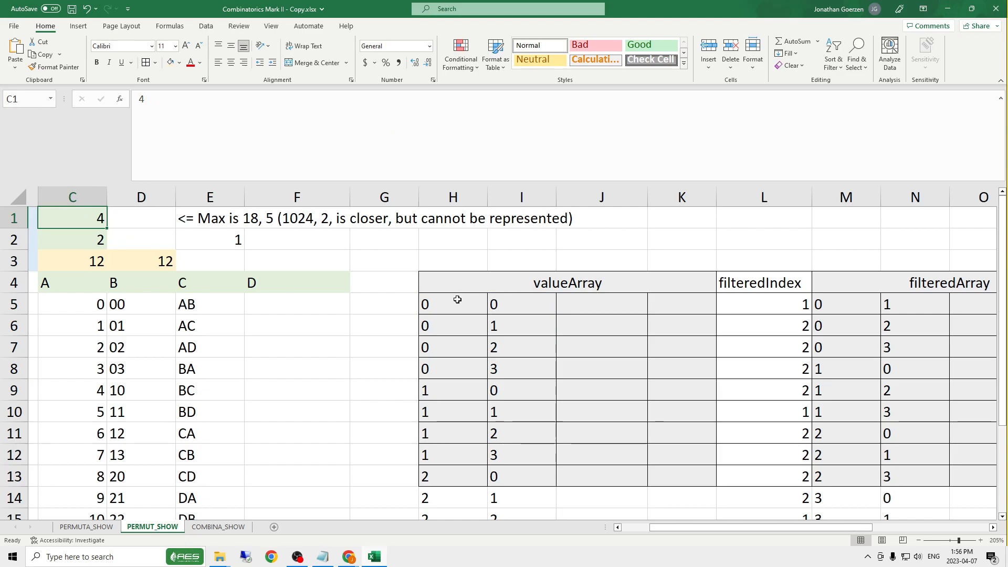
left_click_drag(454, 300, 669, 476)
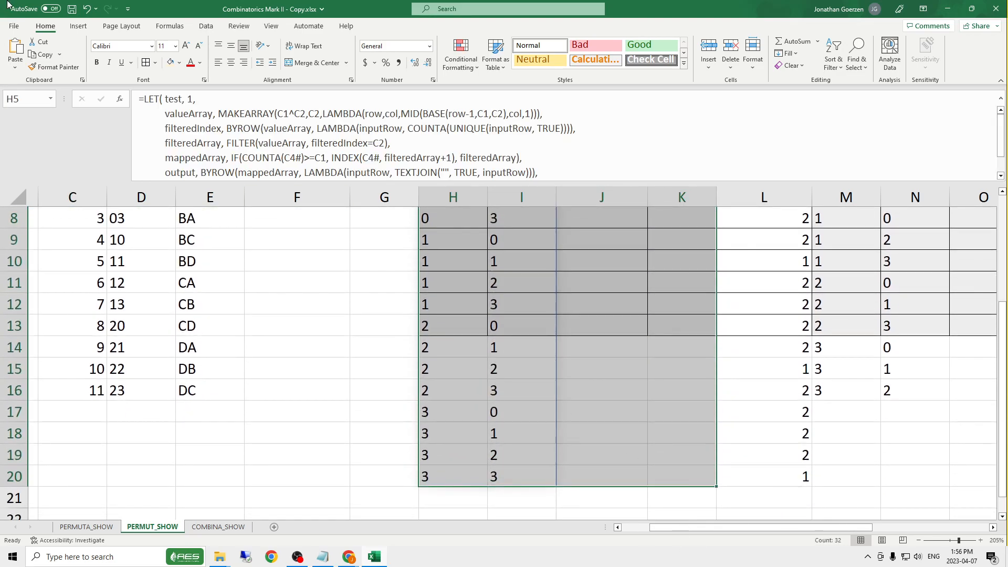
left_click(179, 62)
left_click(187, 91)
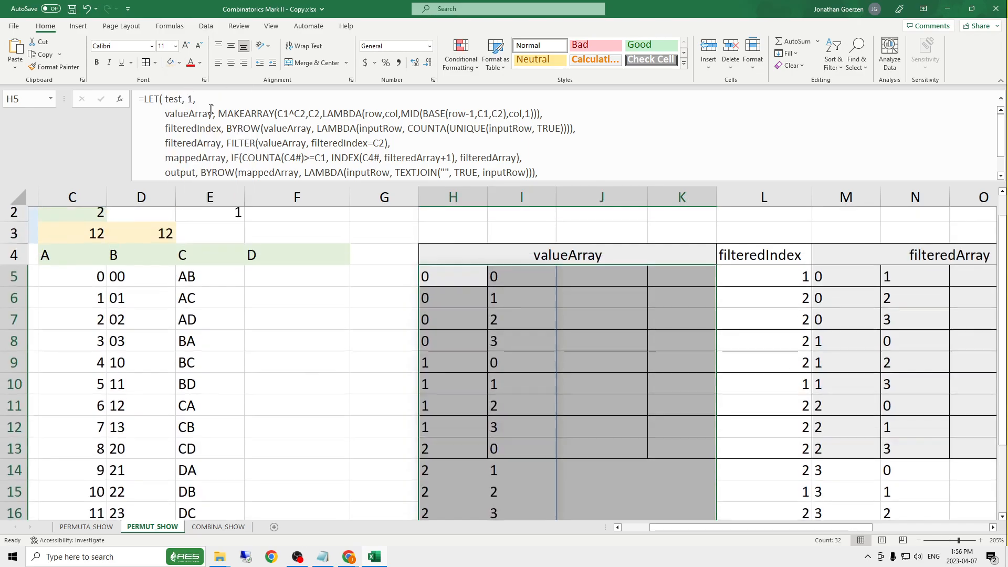
left_click(146, 63)
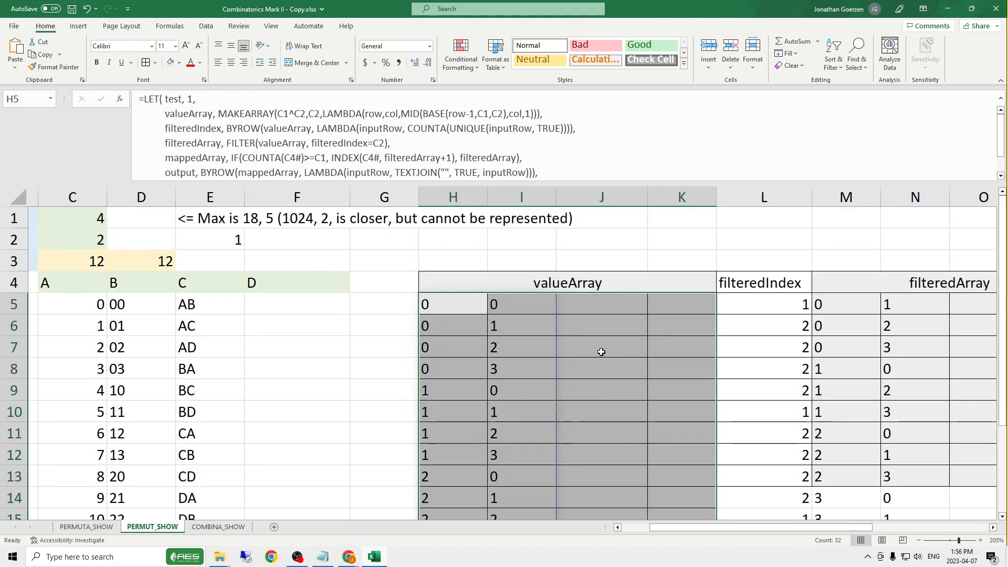
left_click(595, 327)
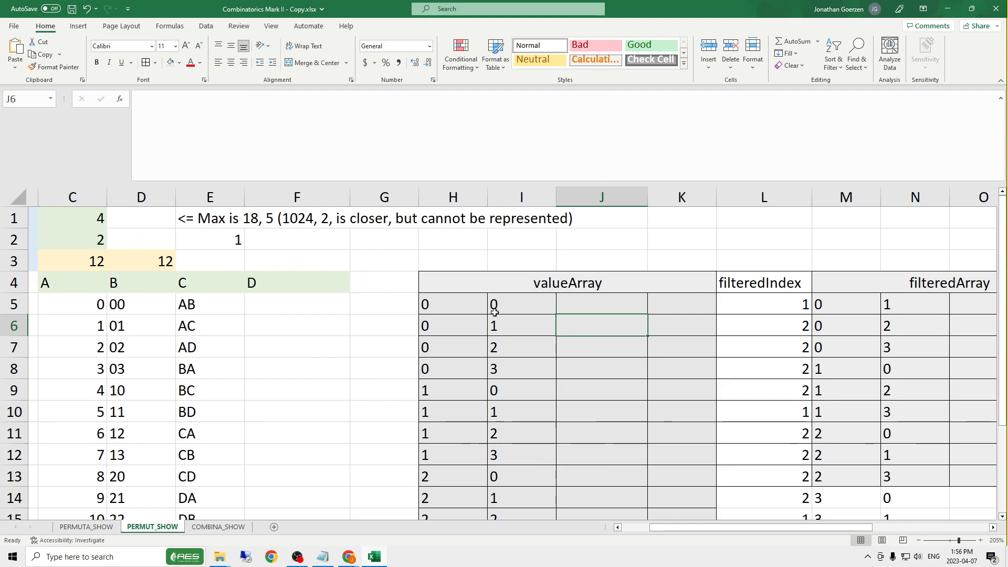
Set the number of items chosen in C2 to 3.
left_click(461, 306)
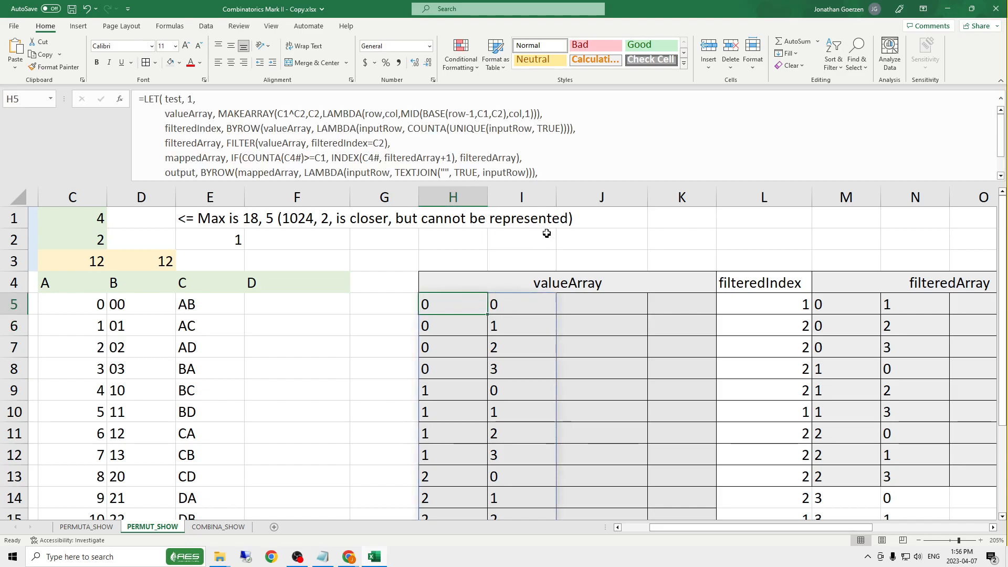
left_click(90, 234)
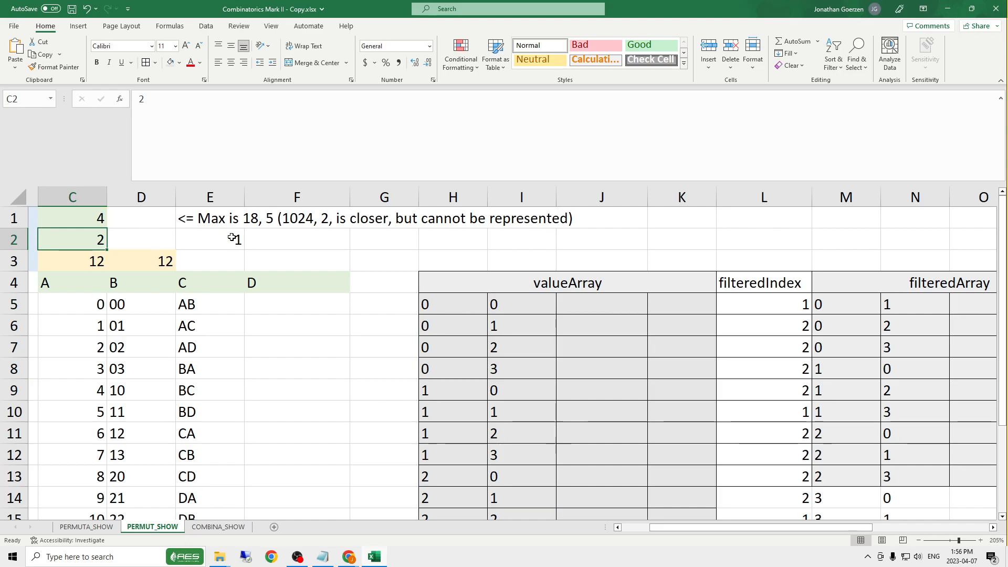
type("3")
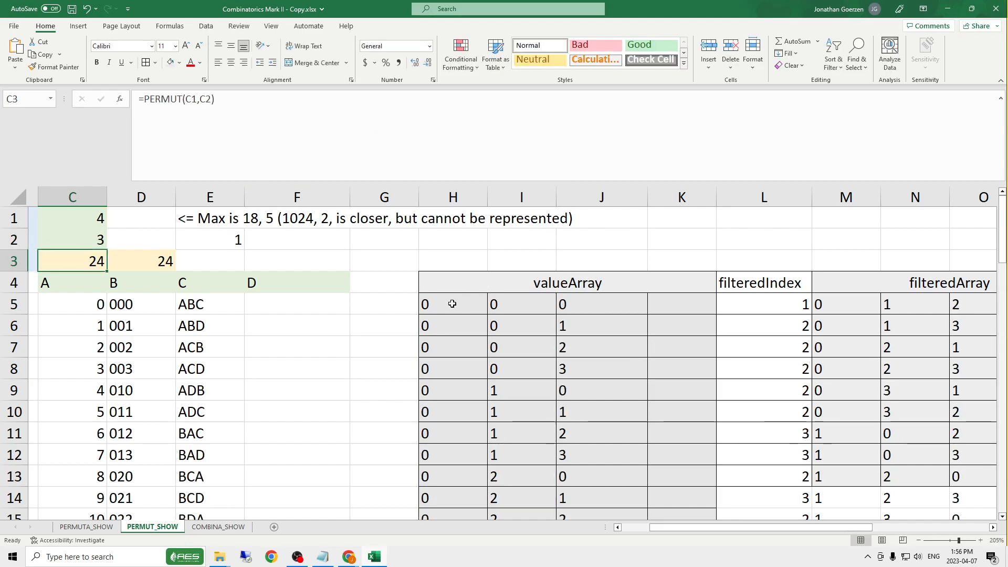
Examine the first valueArray combinations row by row, from H5:J5 down to H9:J9.
left_click_drag(437, 308, 596, 304)
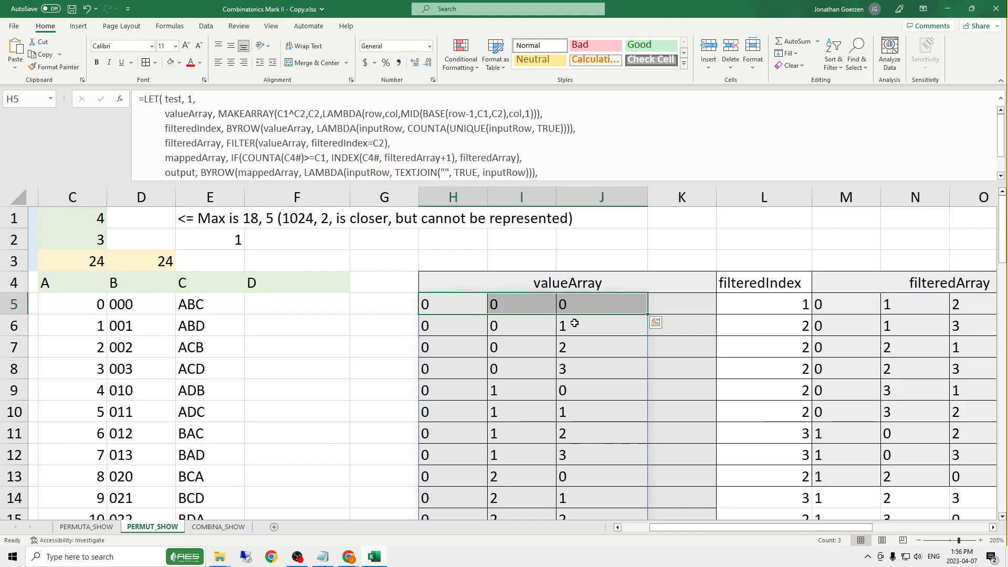
left_click_drag(452, 333, 591, 328)
left_click_drag(442, 353, 603, 349)
left_click_drag(448, 361, 466, 371)
left_click(674, 321)
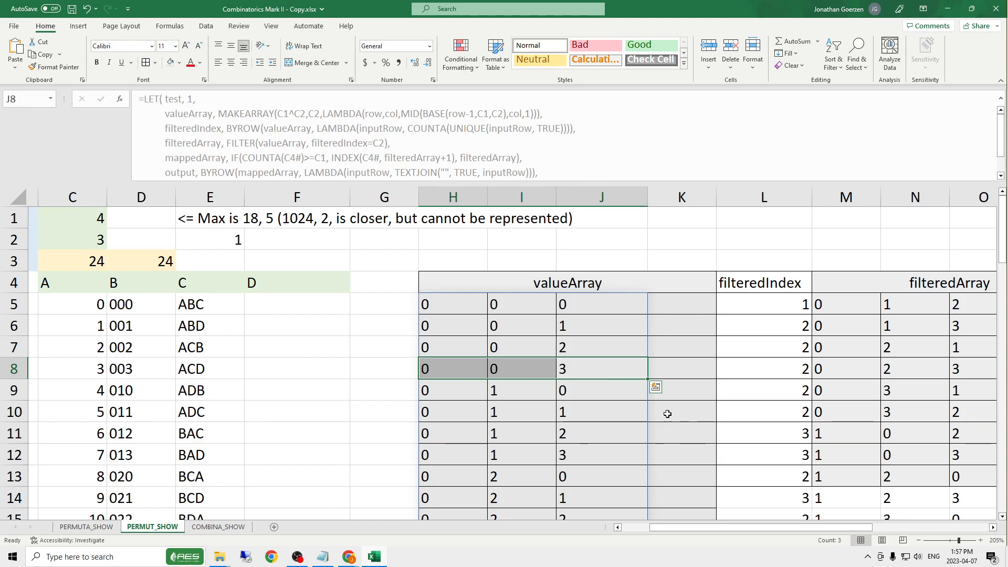
left_click_drag(458, 397, 588, 392)
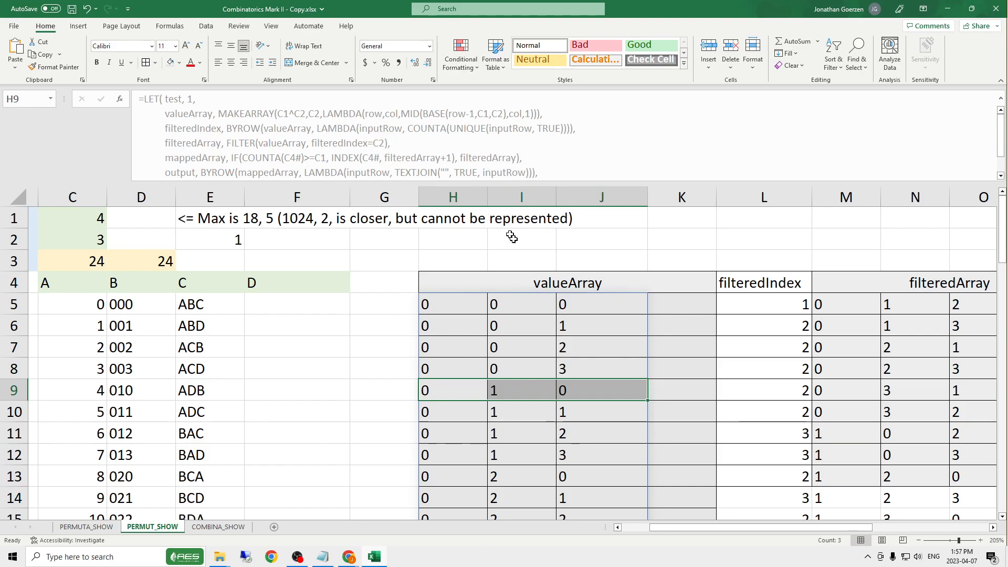
Examine the remaining valueArray rows down to the final combination in H68:J68, and return to the start of the table.
scroll(542, 321, "down", 7)
scroll(543, 321, "down", 14)
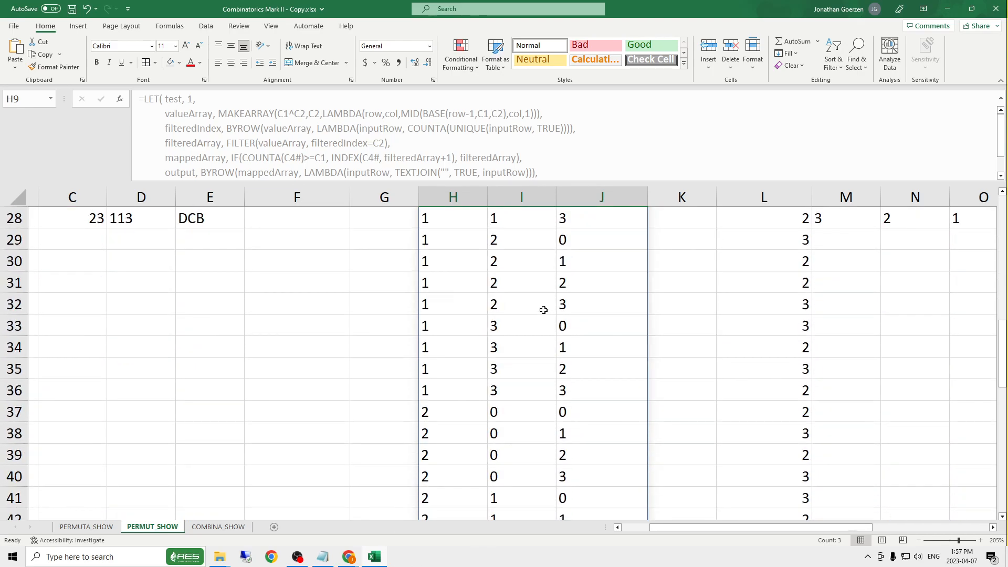
scroll(565, 338, "up", 4)
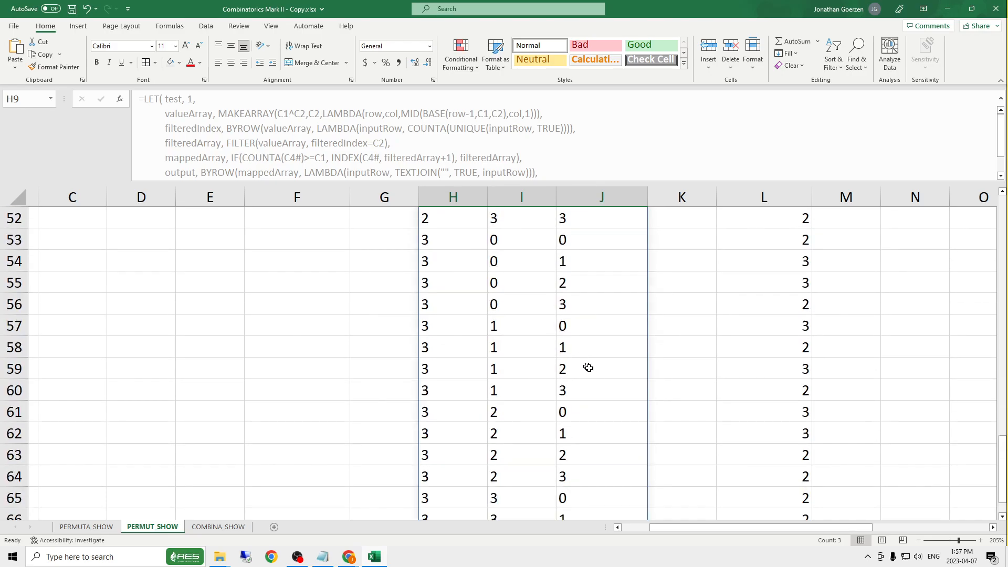
scroll(584, 361, "down", 1)
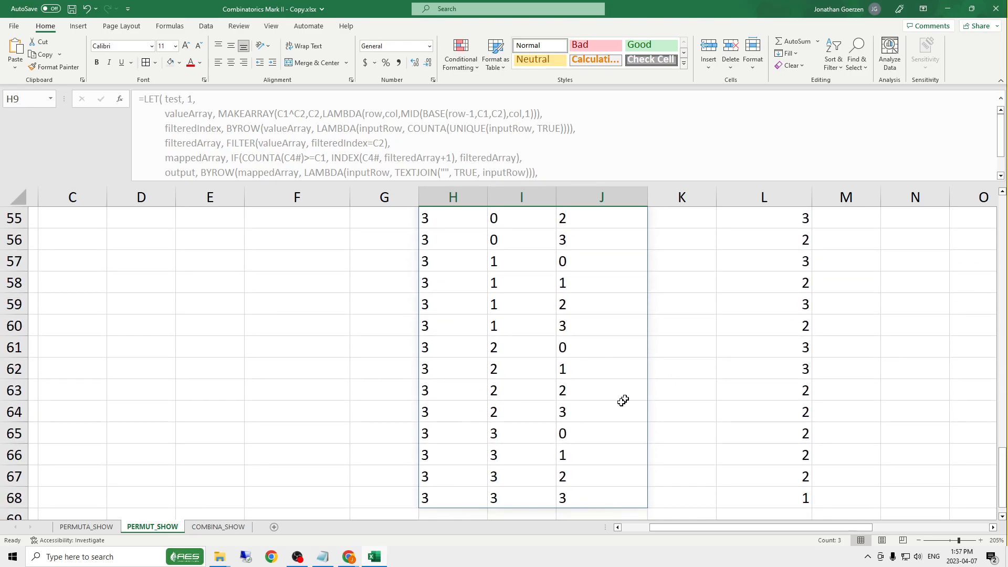
left_click_drag(457, 493, 608, 499)
scroll(525, 382, "up", 8)
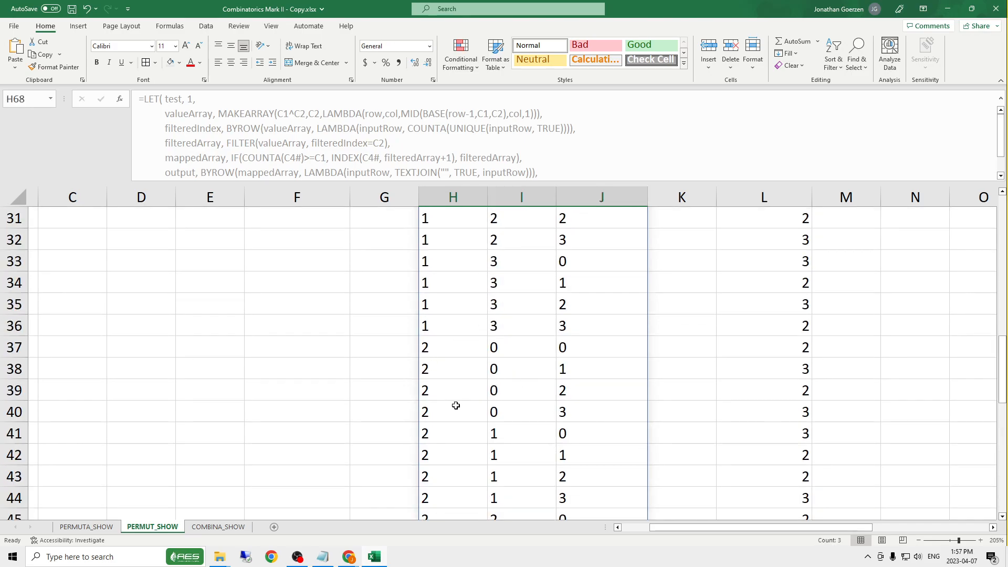
scroll(525, 336, "up", 10)
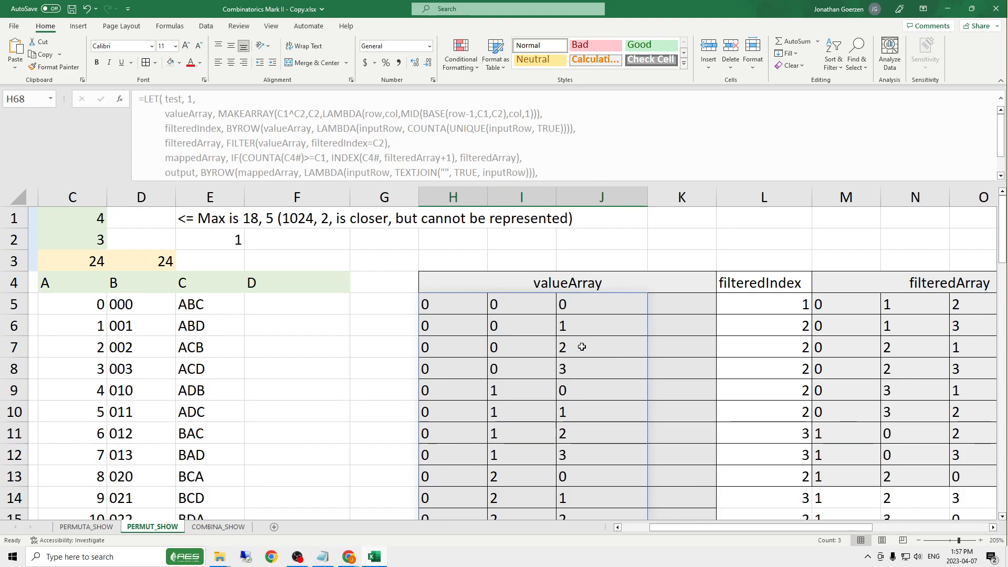
scroll(580, 345, "down", 1)
scroll(605, 307, "up", 1)
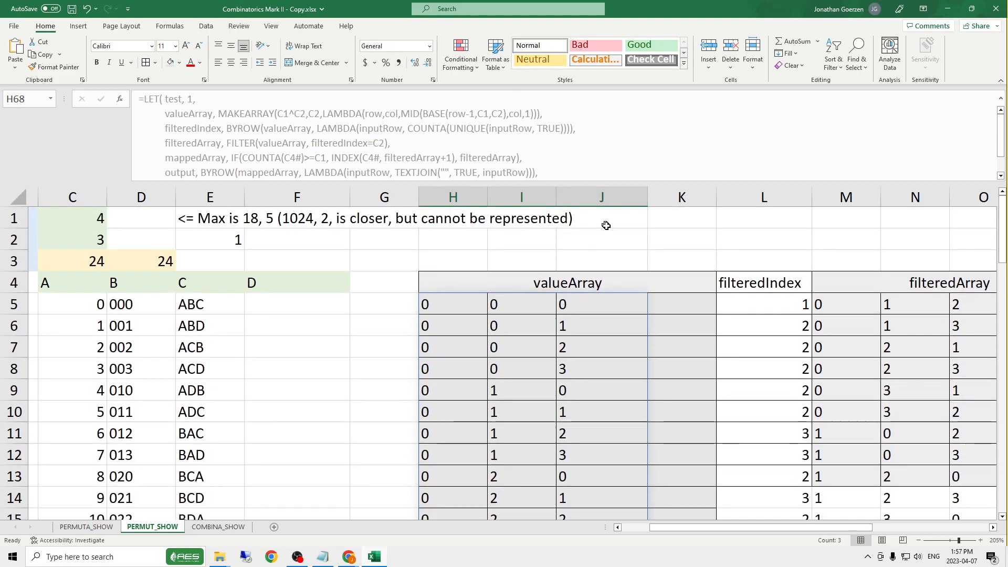
Examine the filteredIndex line of the LET formula in L5, focusing on its BYROW, COUNTA and UNIQUE functions.
left_click(760, 304)
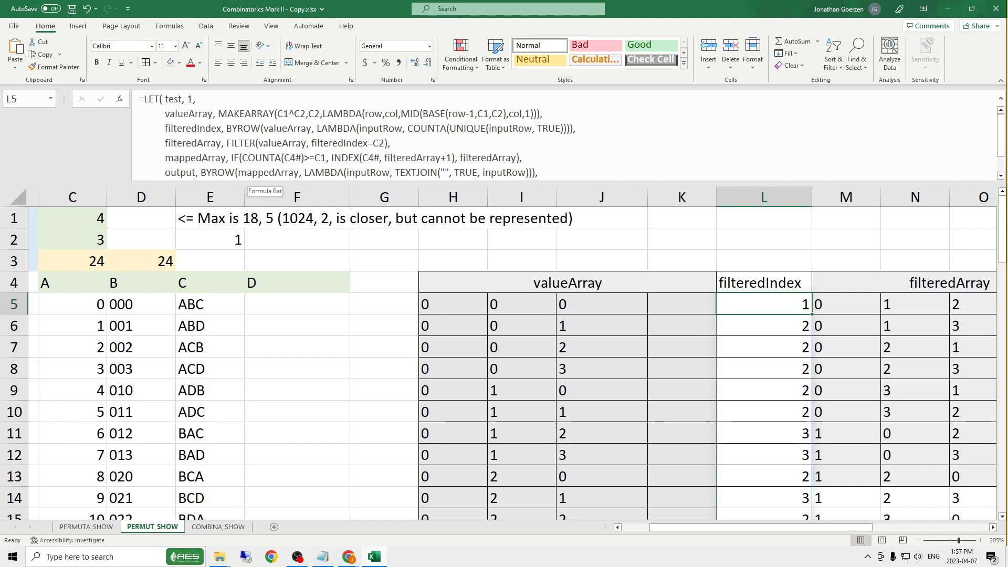
left_click_drag(227, 128, 488, 128)
left_click(436, 129)
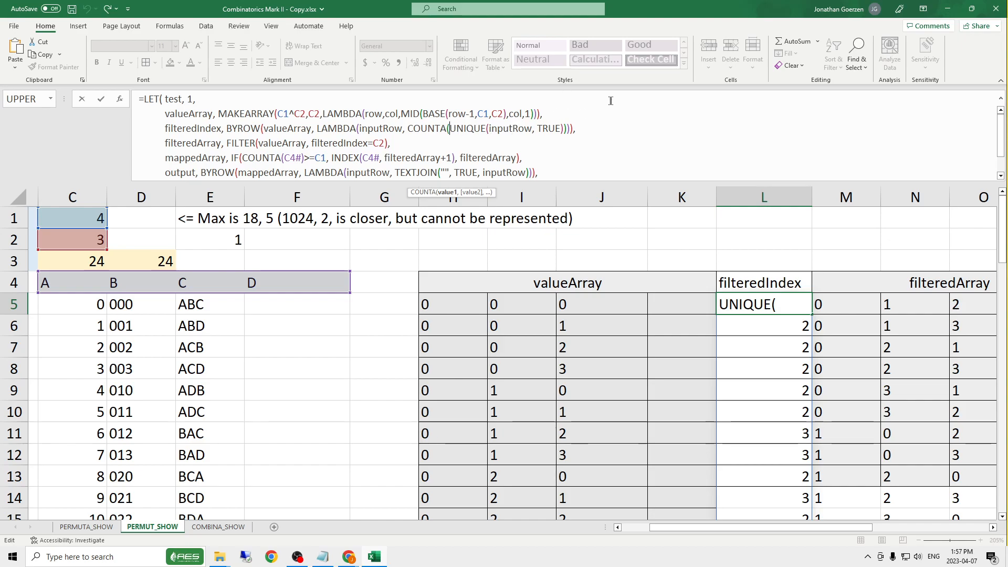
key("Return")
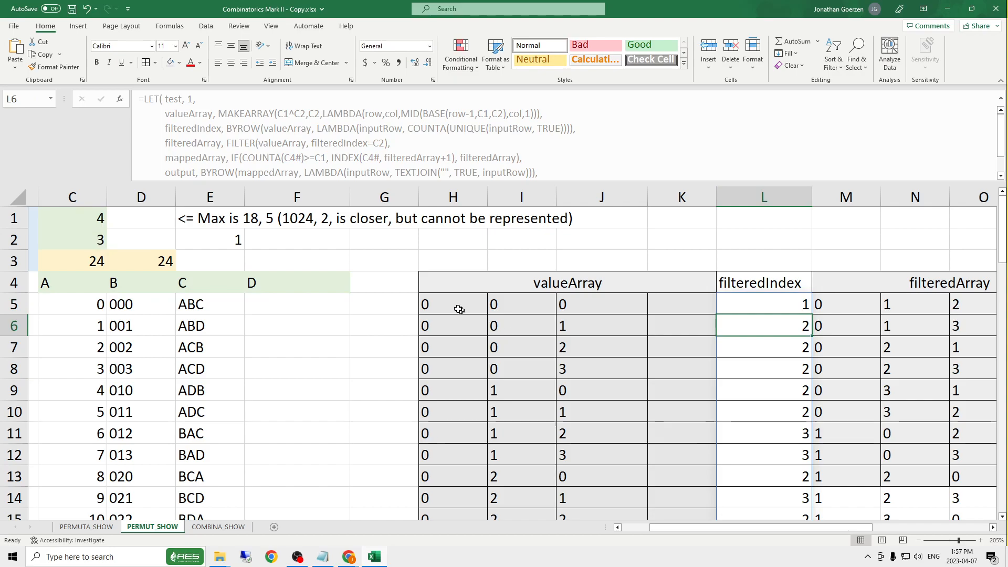
Compare the valueArray combinations in rows 5, 6 and 11 with their filteredIndex values in column L.
left_click_drag(441, 303, 625, 308)
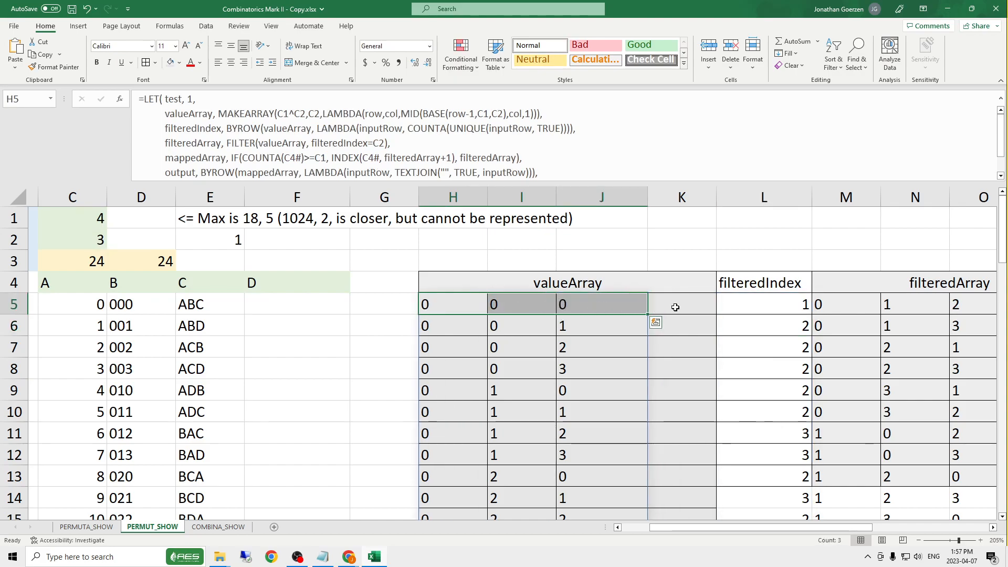
left_click(752, 297)
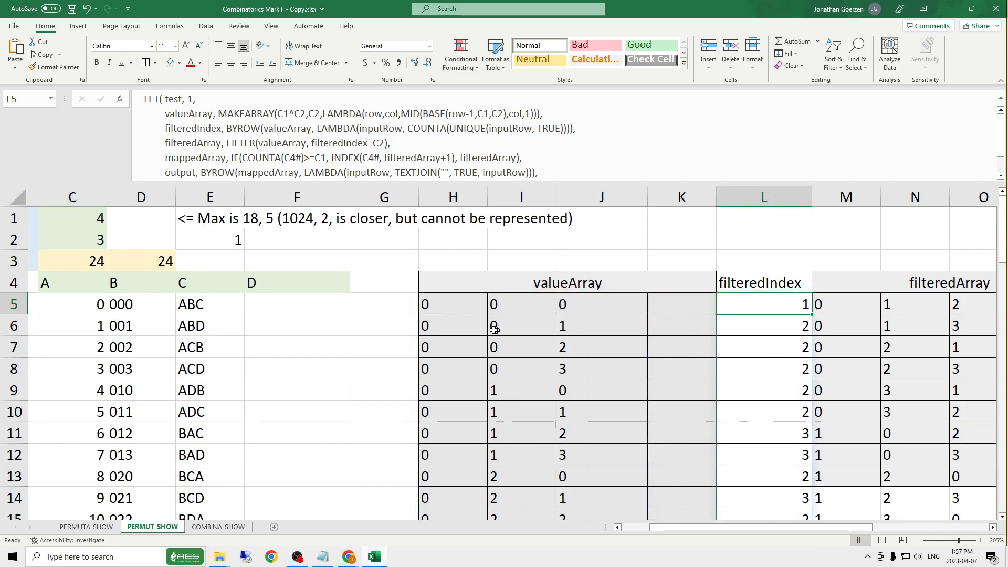
left_click_drag(437, 328, 608, 325)
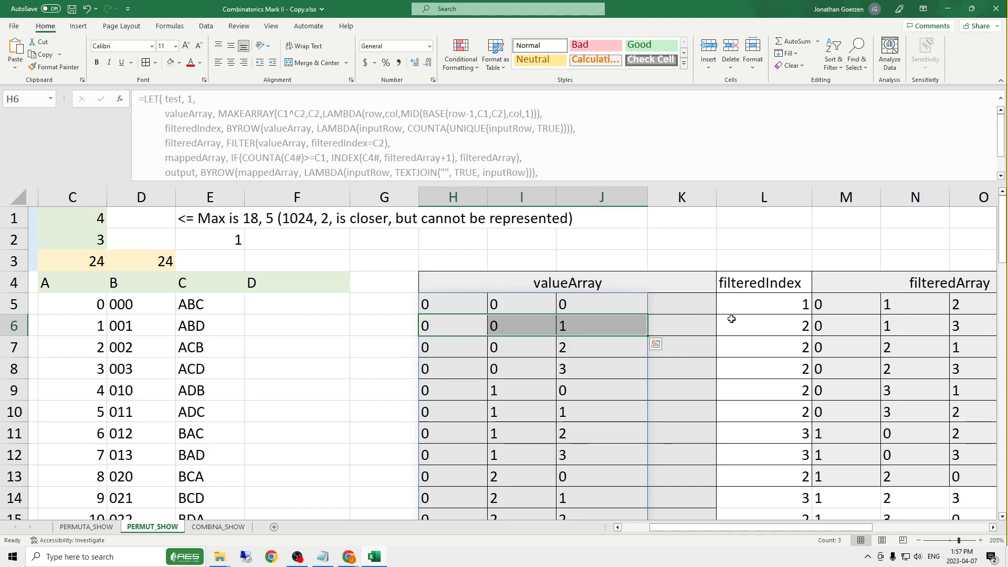
left_click_drag(438, 332, 619, 317)
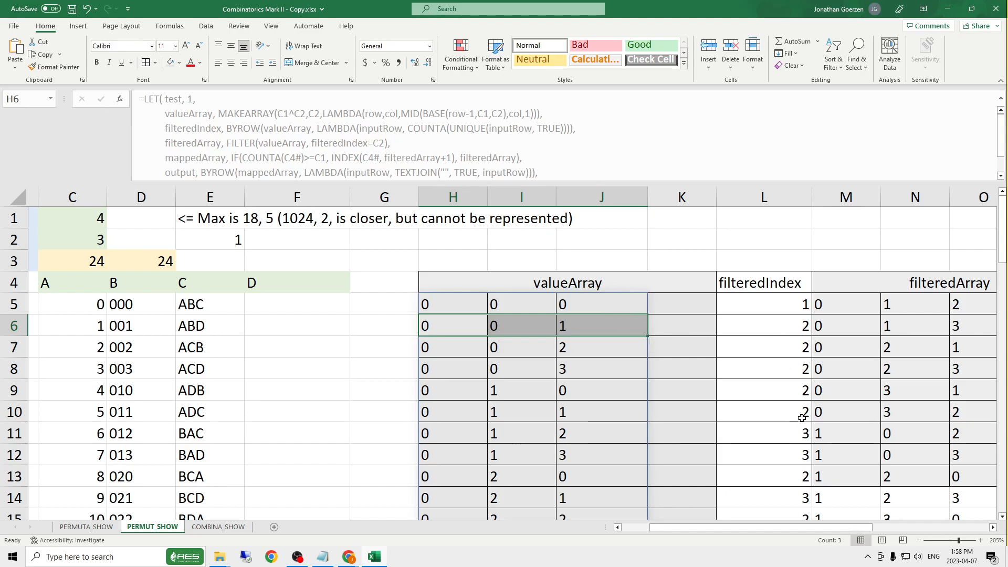
scroll(802, 418, "down", 1)
left_click(773, 367)
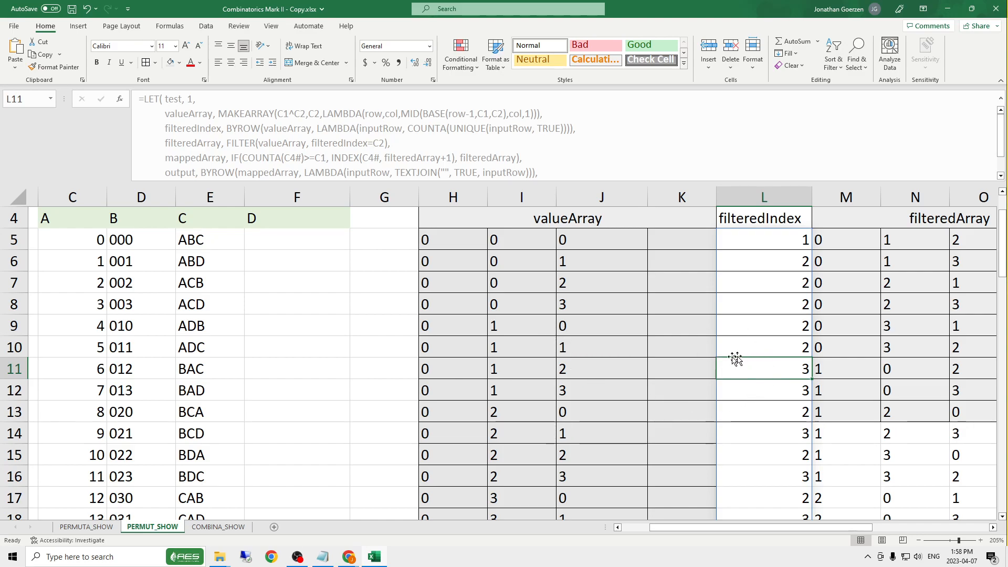
left_click_drag(426, 371, 593, 372)
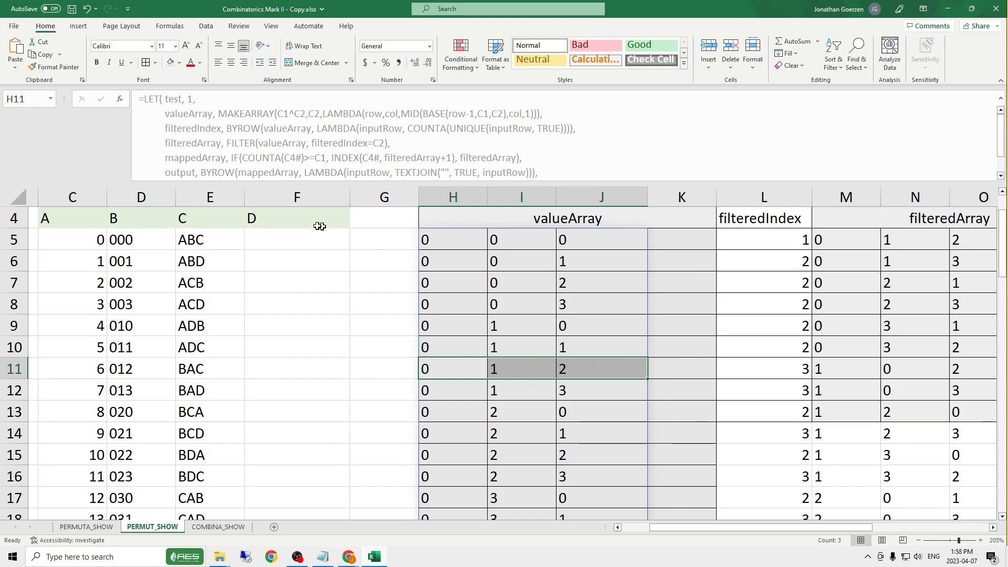
Check the LAMBDA formula in E5, and examine the filteredArray FILTER line in M5's LET formula without changing it.
left_click(190, 242)
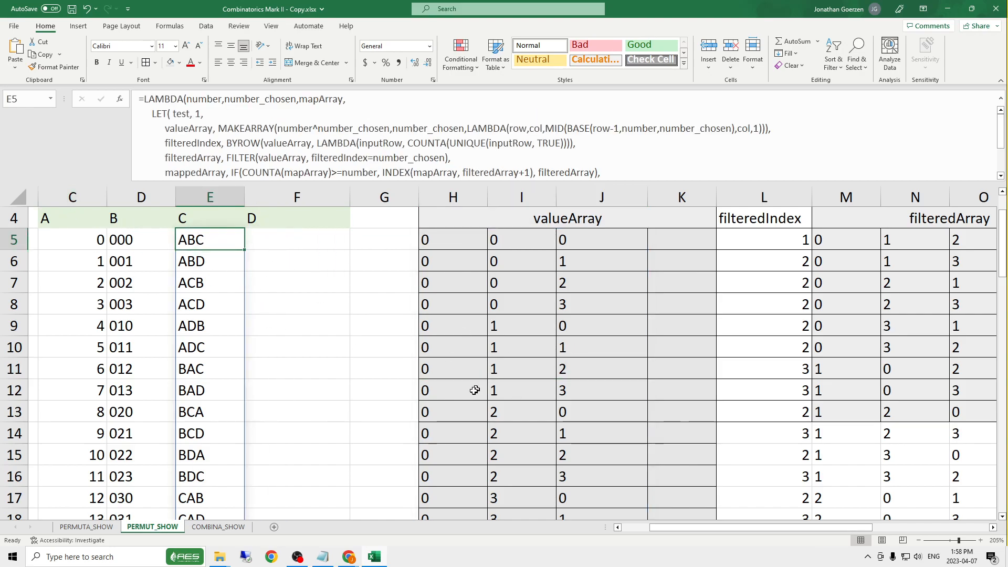
left_click_drag(840, 527, 873, 527)
left_click(703, 217)
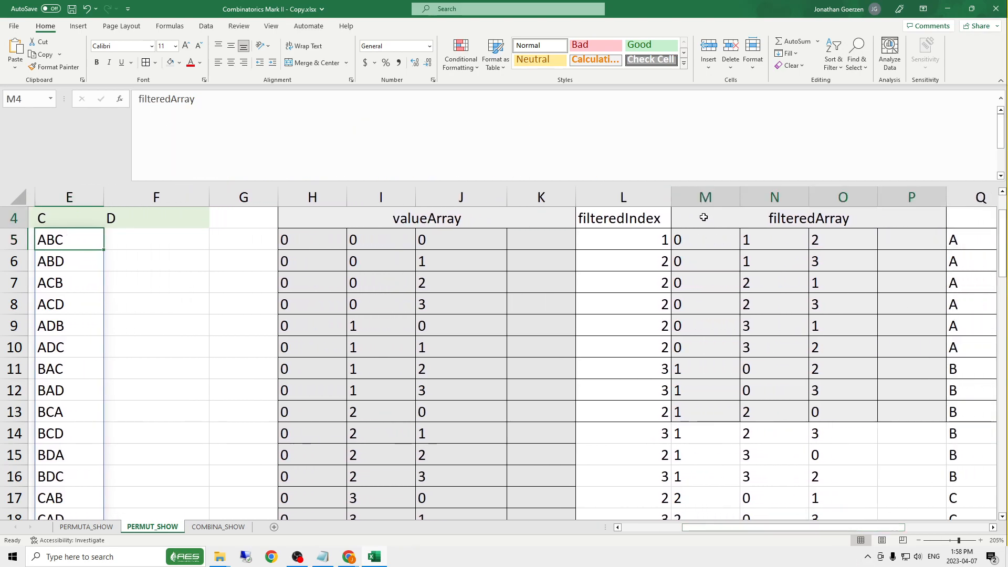
left_click(707, 242)
left_click_drag(163, 143, 390, 143)
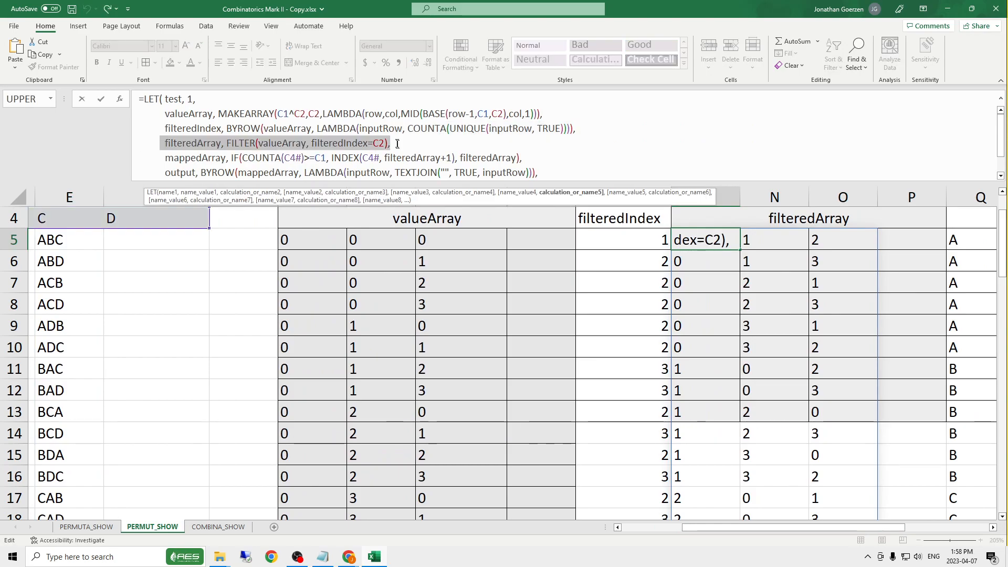
key("Escape")
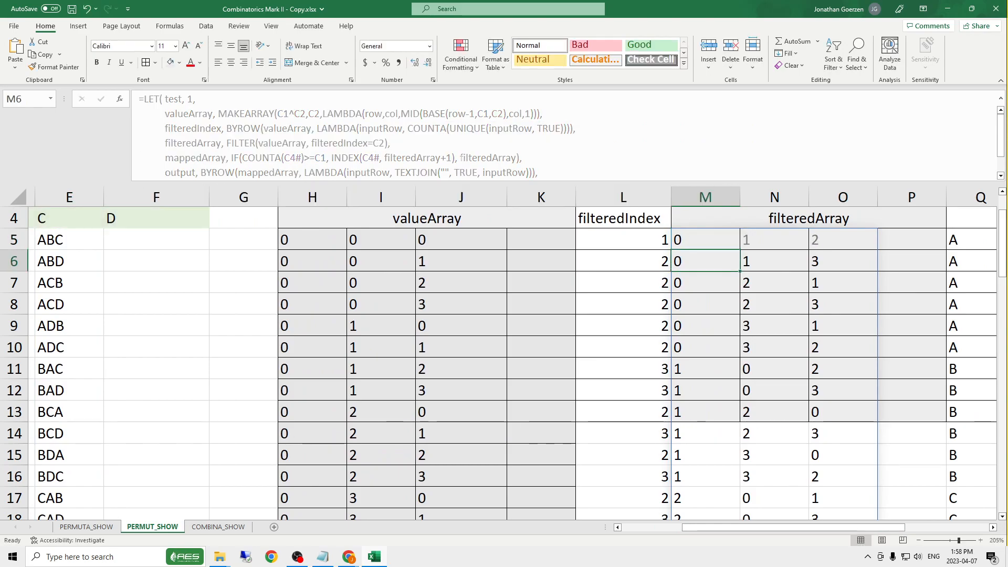
Compare valueArray and filteredIndex with the filteredArray rows, from M5:P5 and M6:P6 down to the last row.
left_click(315, 252)
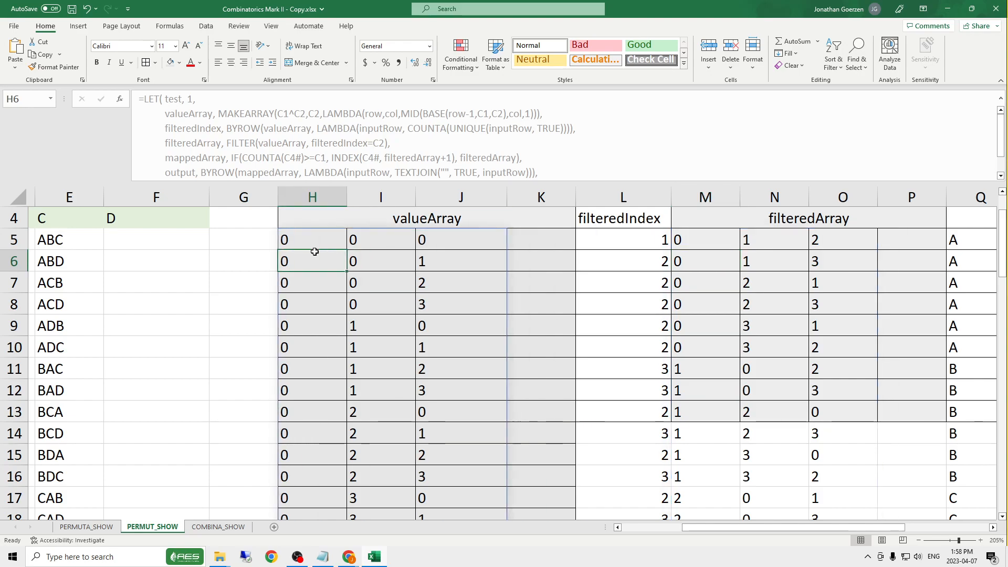
left_click(634, 248)
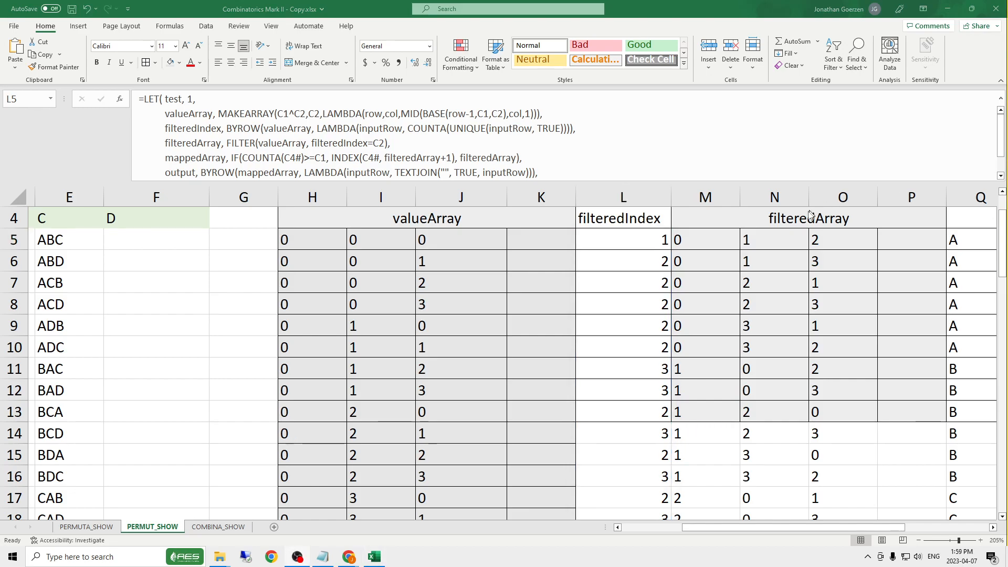
left_click_drag(706, 243, 900, 240)
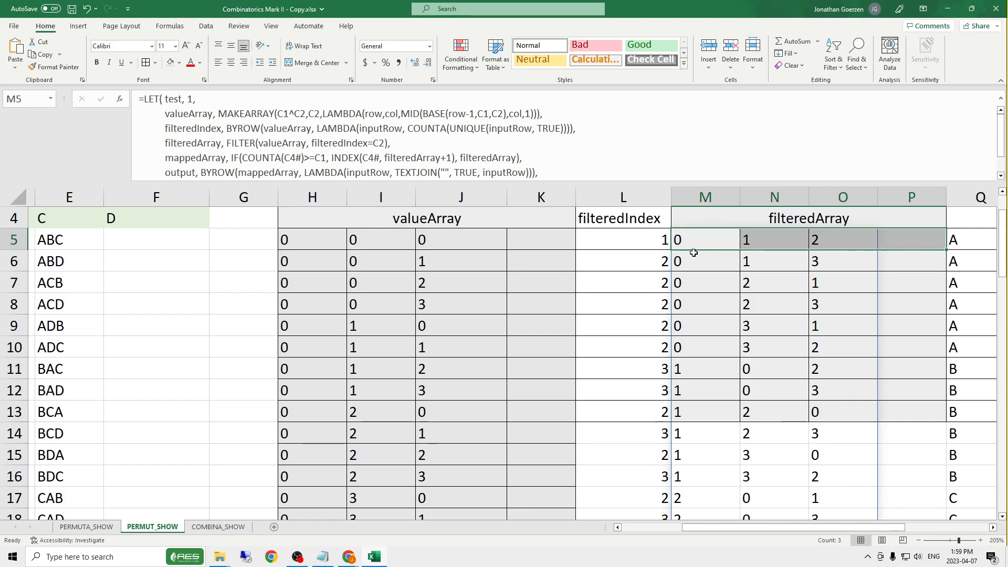
left_click_drag(702, 261, 893, 261)
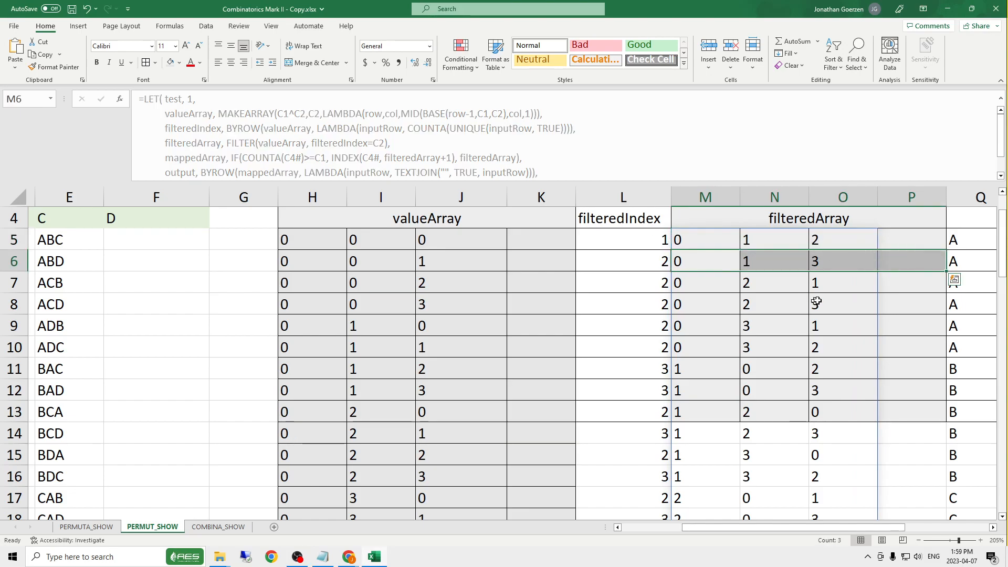
scroll(788, 295, "down", 3)
scroll(788, 295, "down", 4)
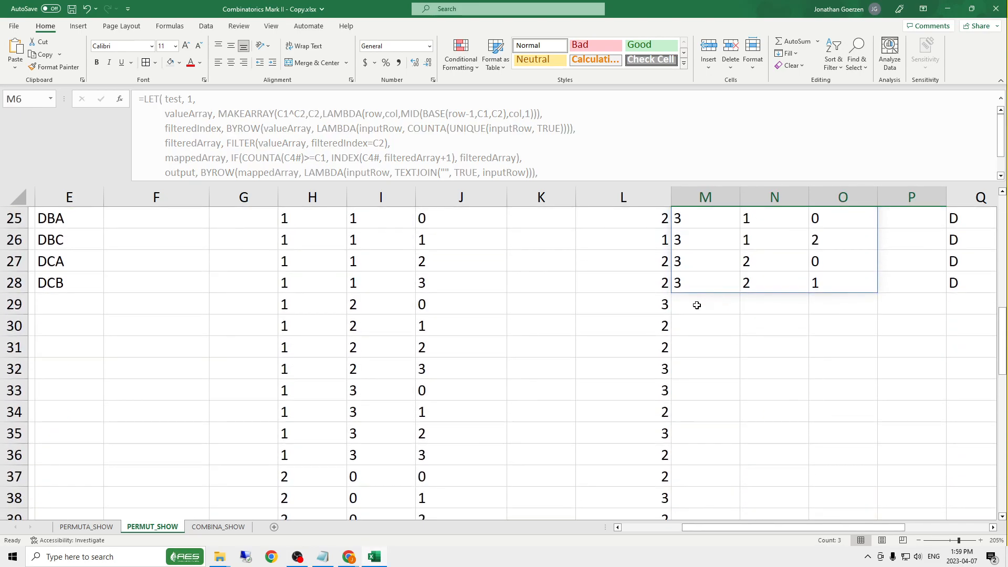
Examine the mappedArray line of the LET formula in Q5, with its IF, COUNTA and INDEX functions, without changing it.
scroll(716, 331, "down", 9)
scroll(893, 344, "up", 17)
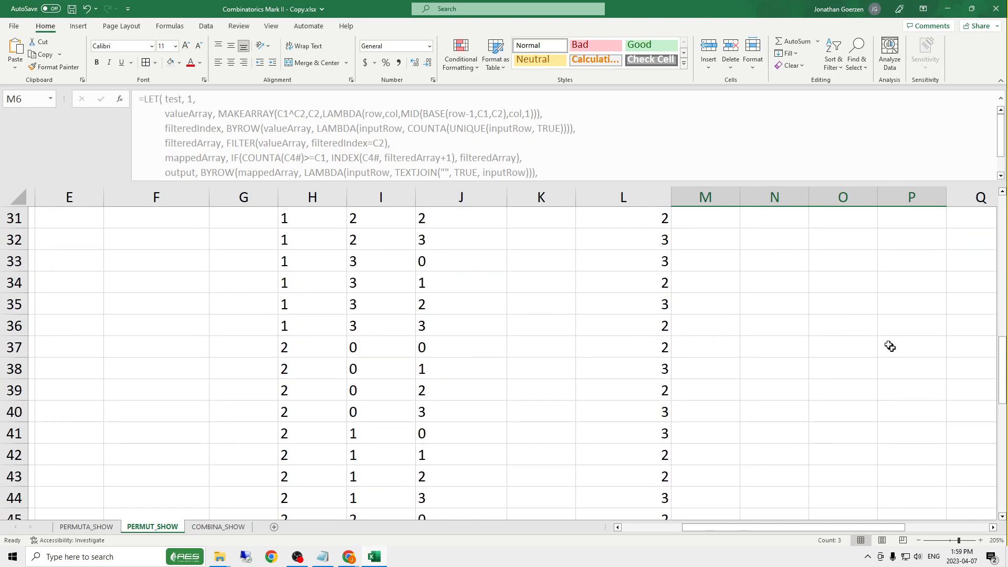
left_click_drag(861, 527, 929, 527)
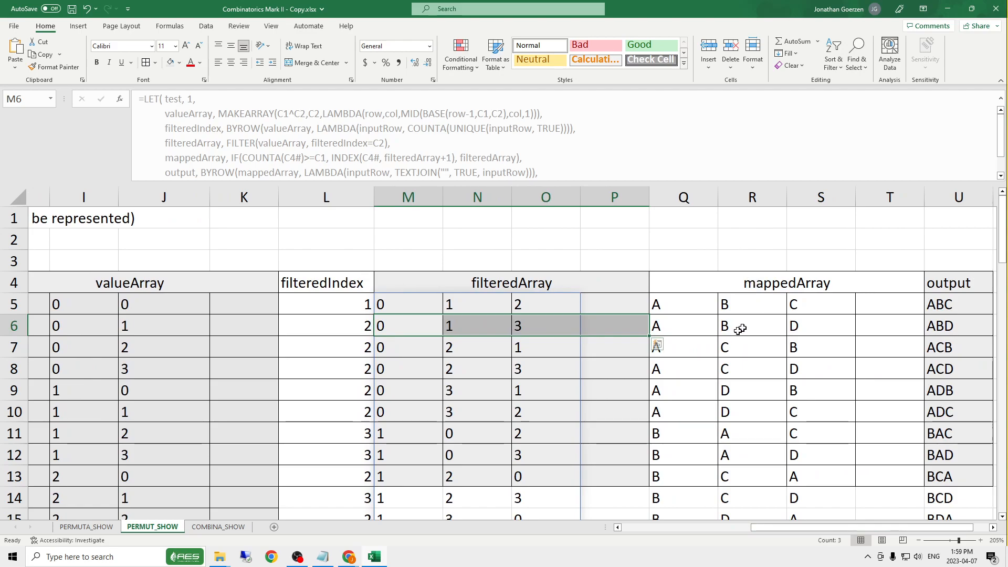
left_click(685, 311)
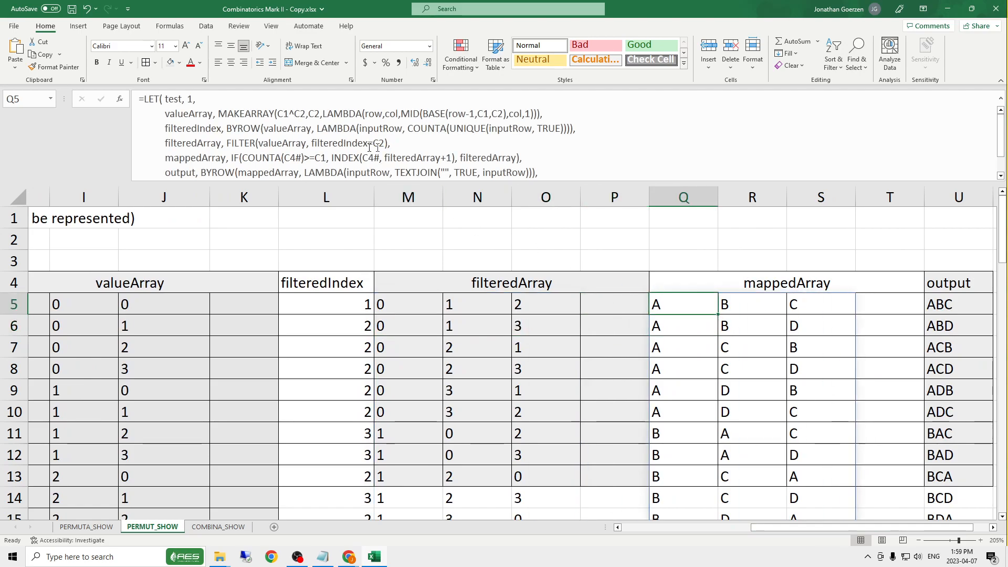
left_click_drag(522, 158, 164, 157)
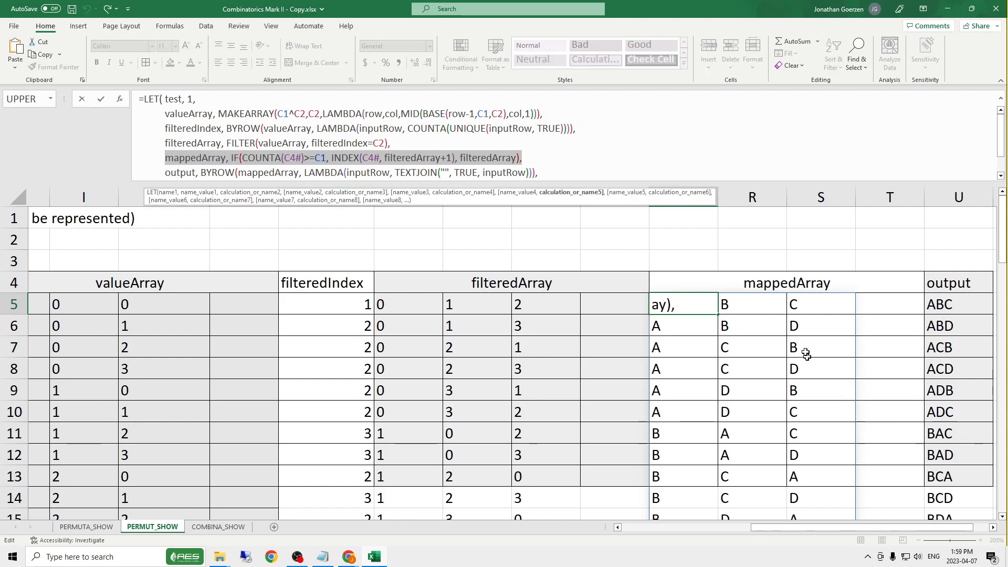
key("Return")
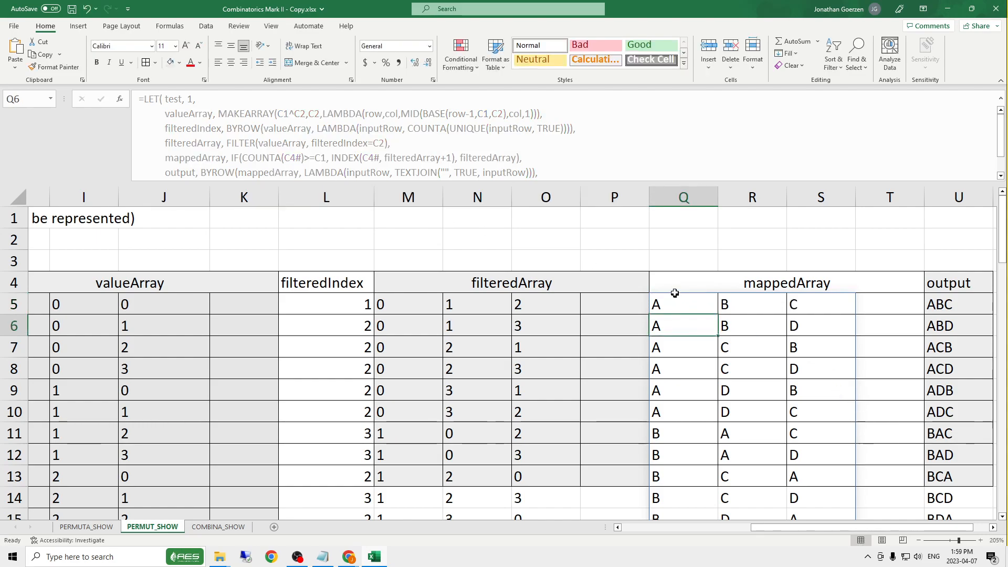
Compare the filteredArray indices in M5:O5 with the mapped letters in Q5:S5 one cell at a time.
left_click(390, 301)
left_click(462, 301)
left_click(546, 303)
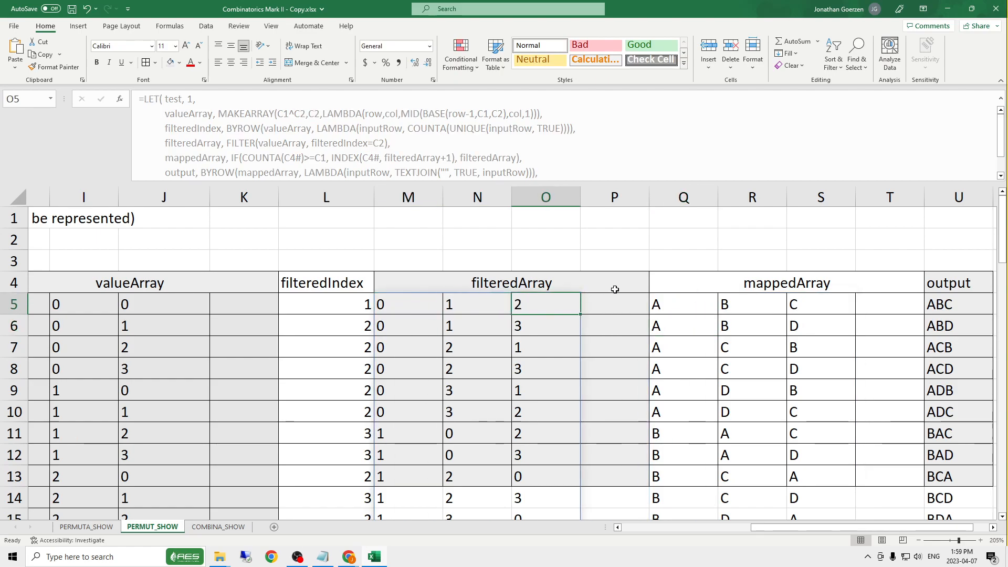
left_click(680, 304)
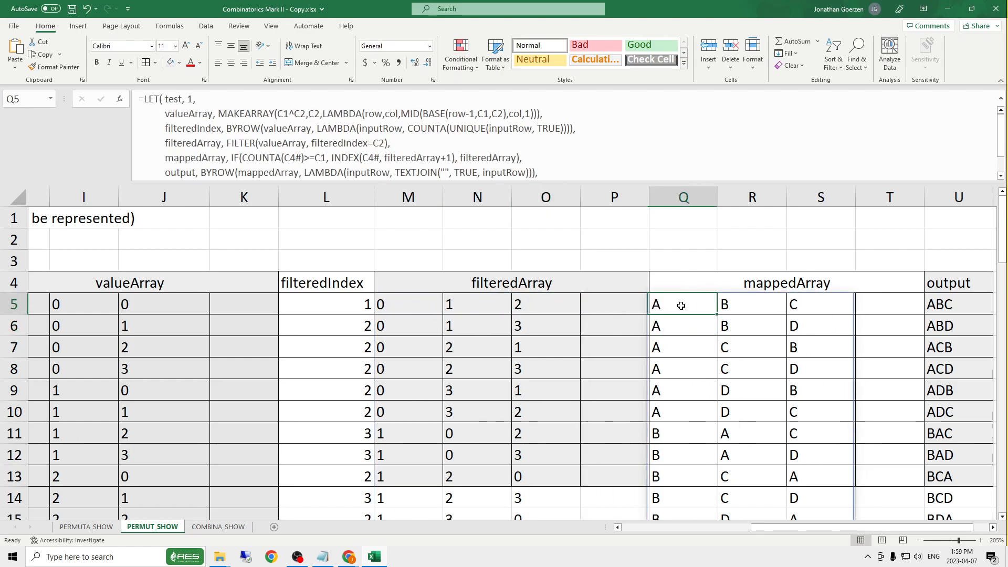
left_click(744, 313)
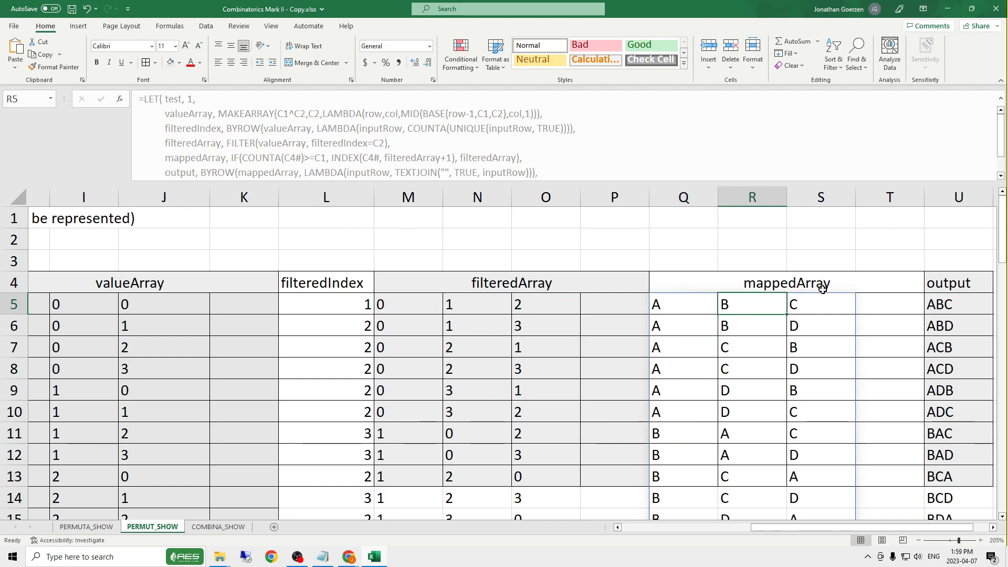
left_click(838, 301)
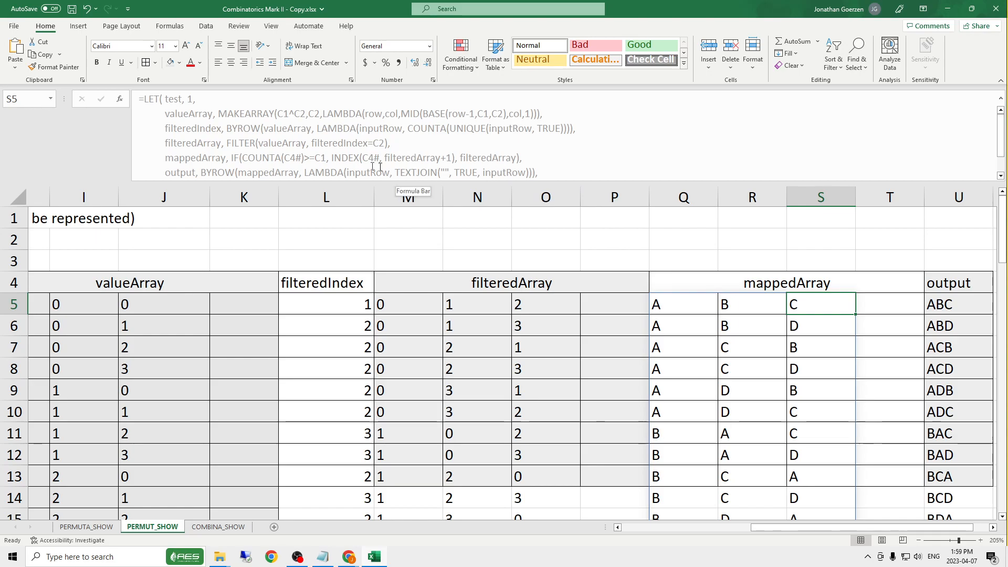
Examine the INDEX(C4#, filteredArray+1) part of Q5's mappedArray line, leaving the formula unchanged.
left_click(695, 306)
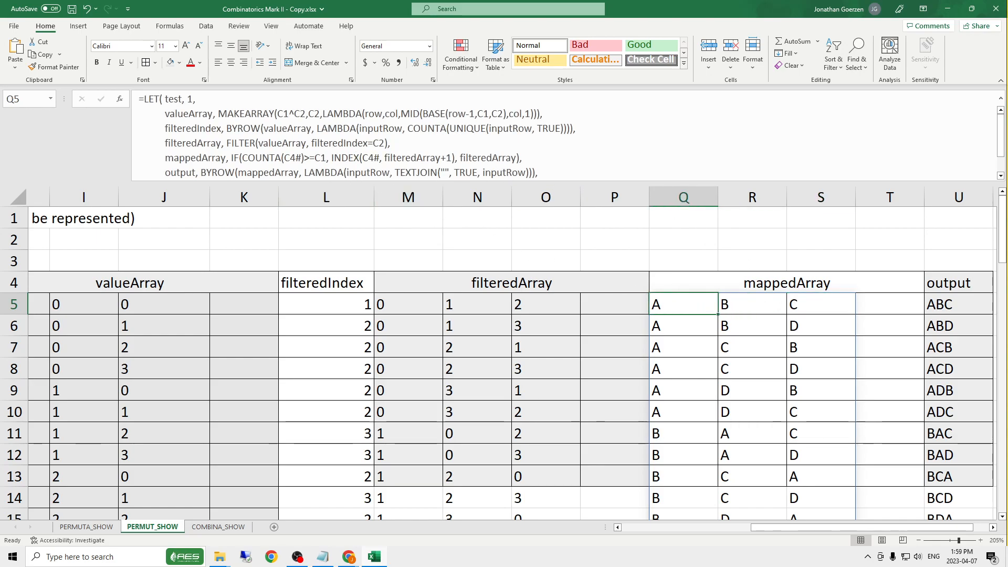
left_click_drag(330, 157, 454, 159)
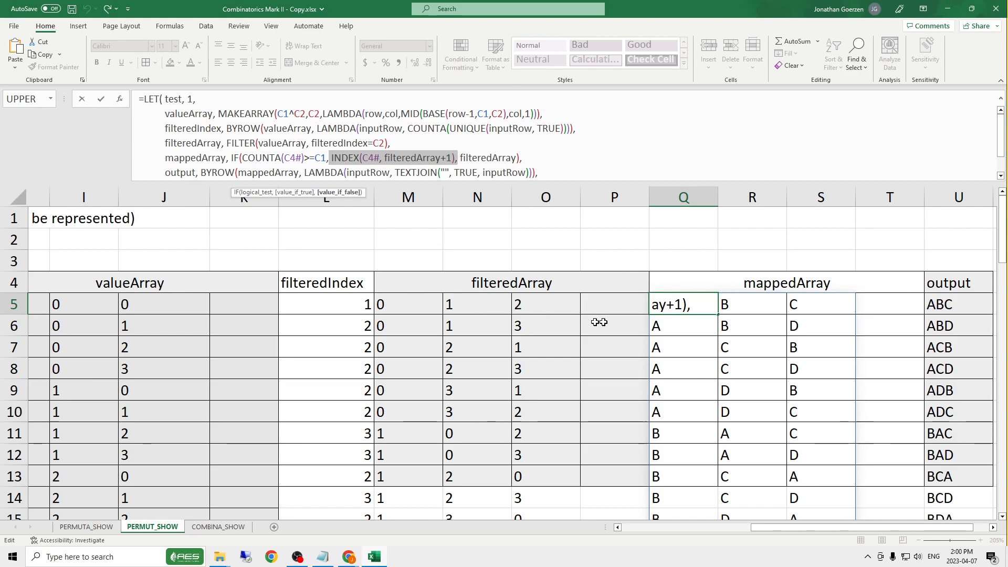
left_click_drag(943, 528, 958, 528)
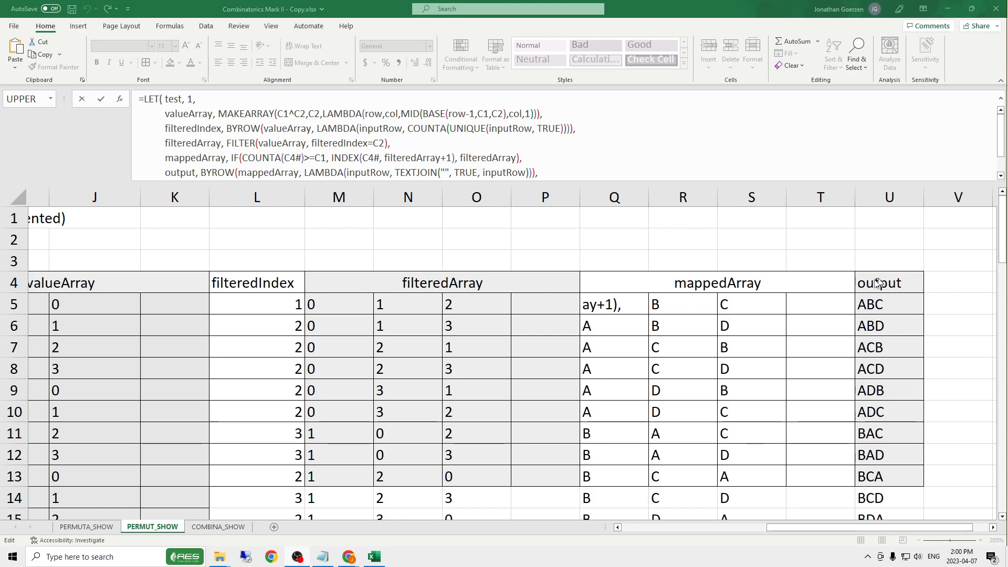
left_click(889, 288)
left_click(903, 309)
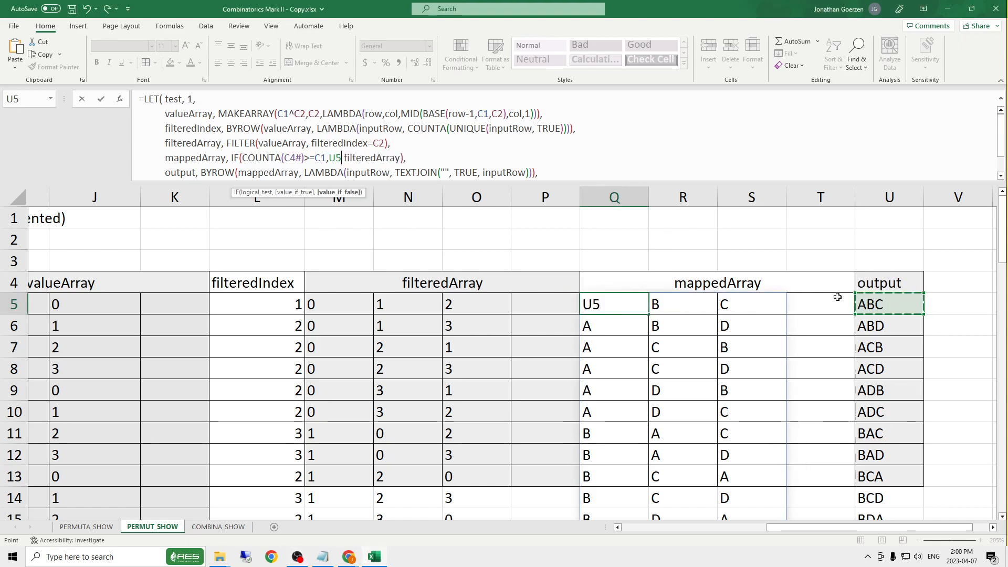
key("Escape")
Examine the output line of the LET formula in U5, with its BYROW and TEXTJOIN functions, without changing it.
left_click(911, 316)
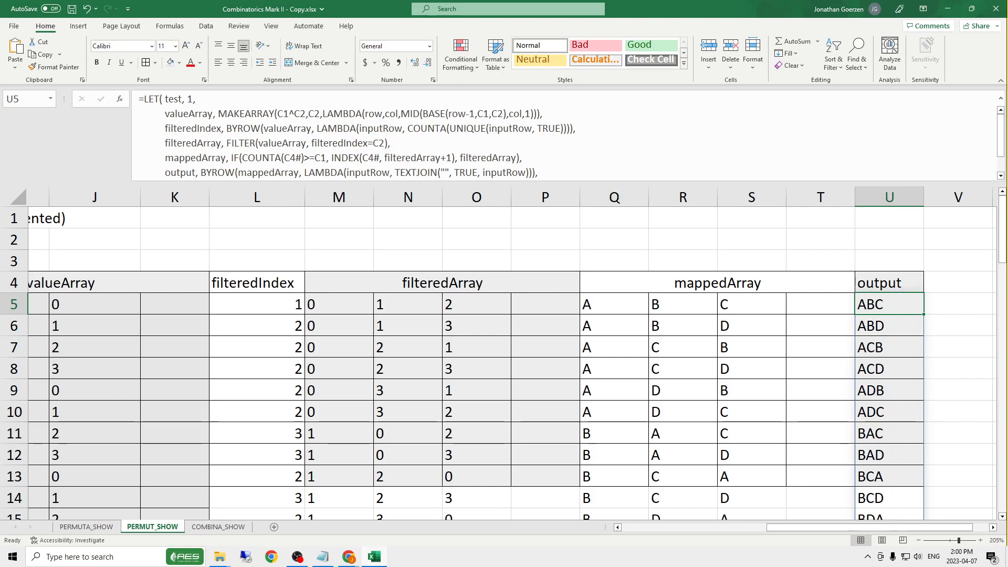
left_click_drag(539, 172, 160, 173)
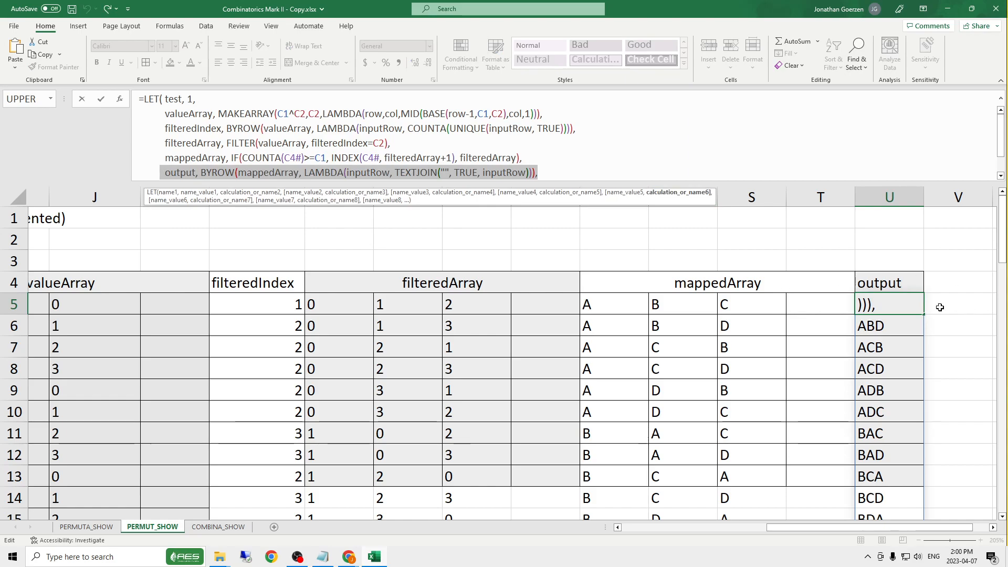
key("Return")
left_click(888, 307)
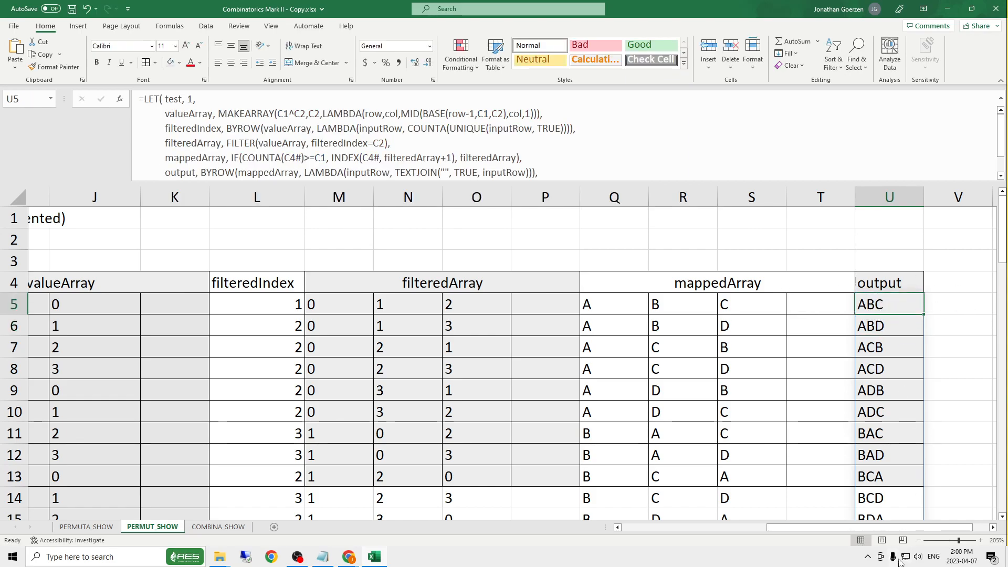
Review the LAMBDA formula in E5, the PERMUT_SHOW call in A1 and the PERMUT formula in C3 without changing them.
left_click_drag(923, 527, 776, 525)
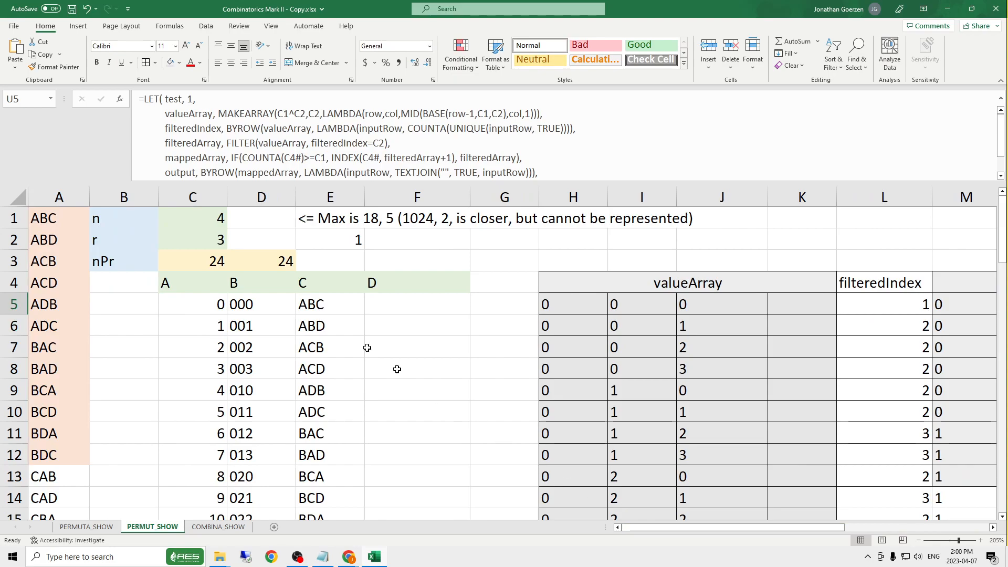
left_click(333, 300)
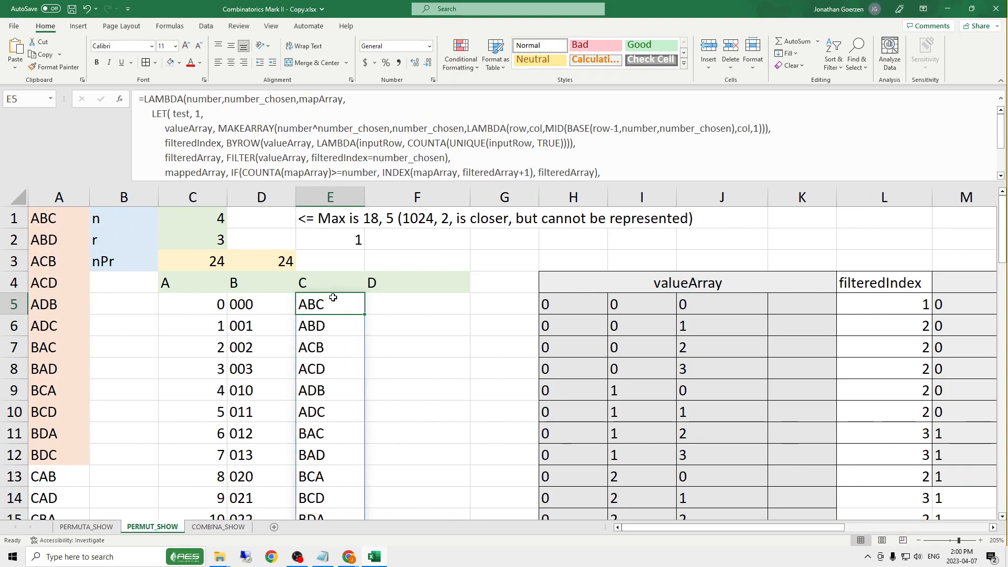
left_click(36, 215)
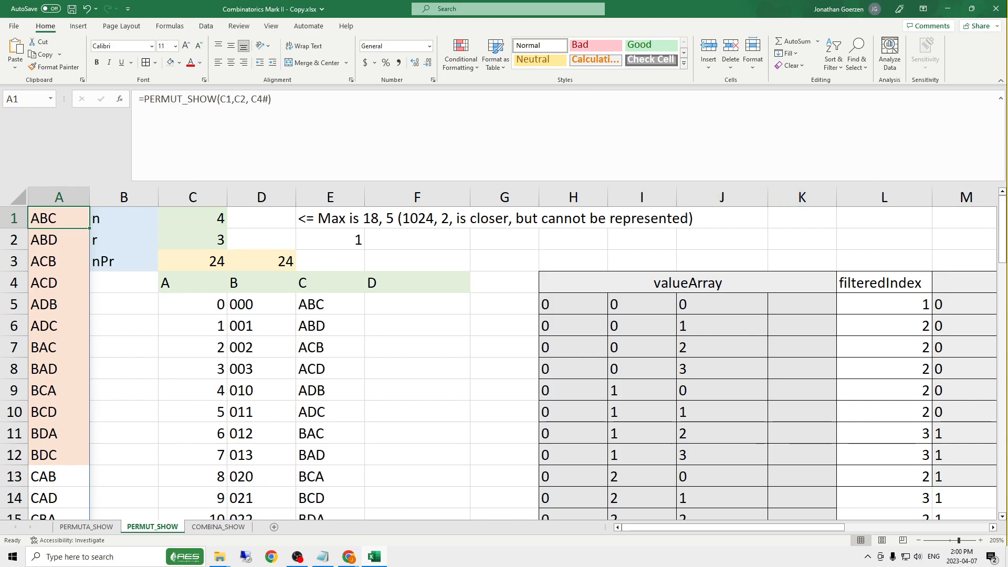
left_click(196, 261)
key("F2")
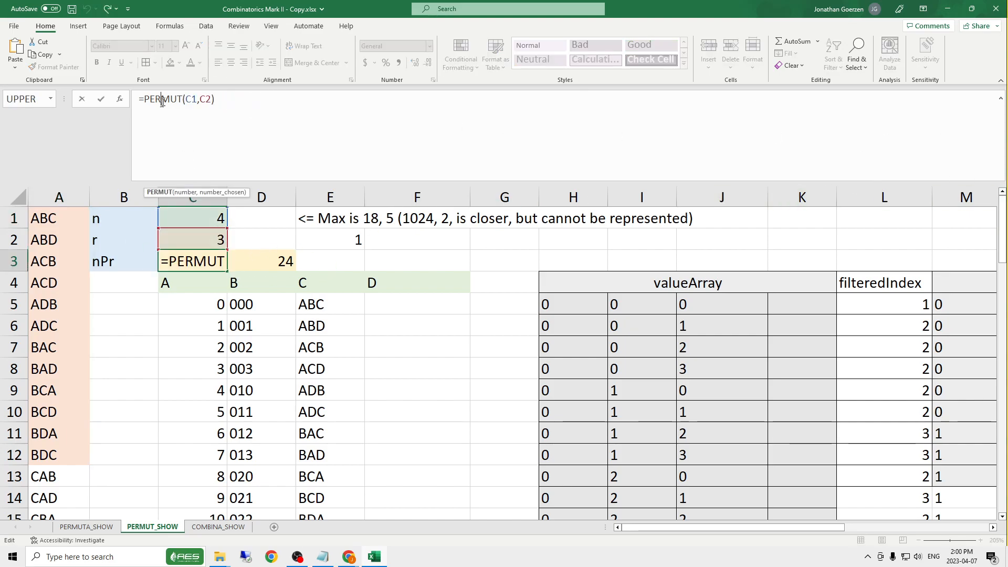
key("Escape")
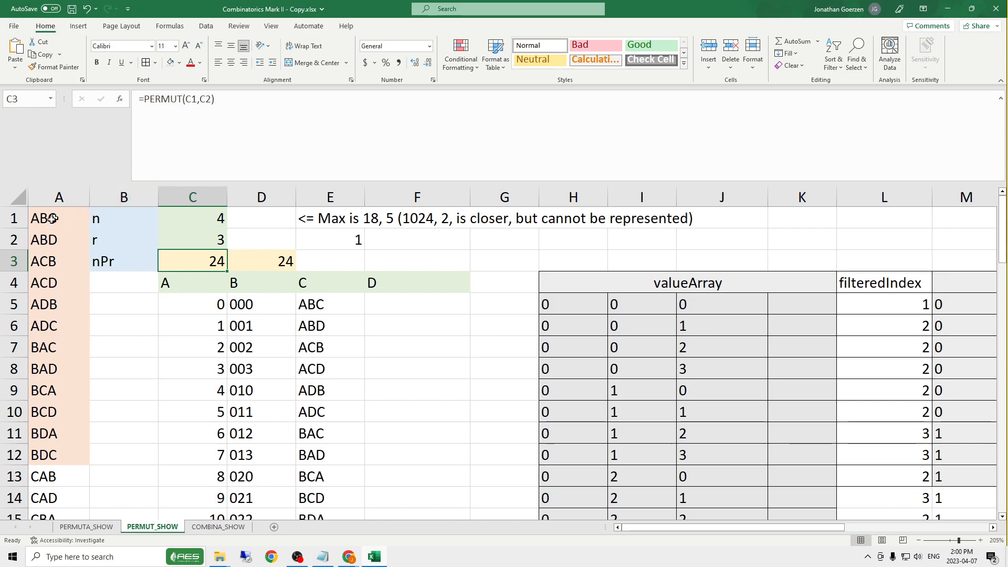
key("ctrl+Home")
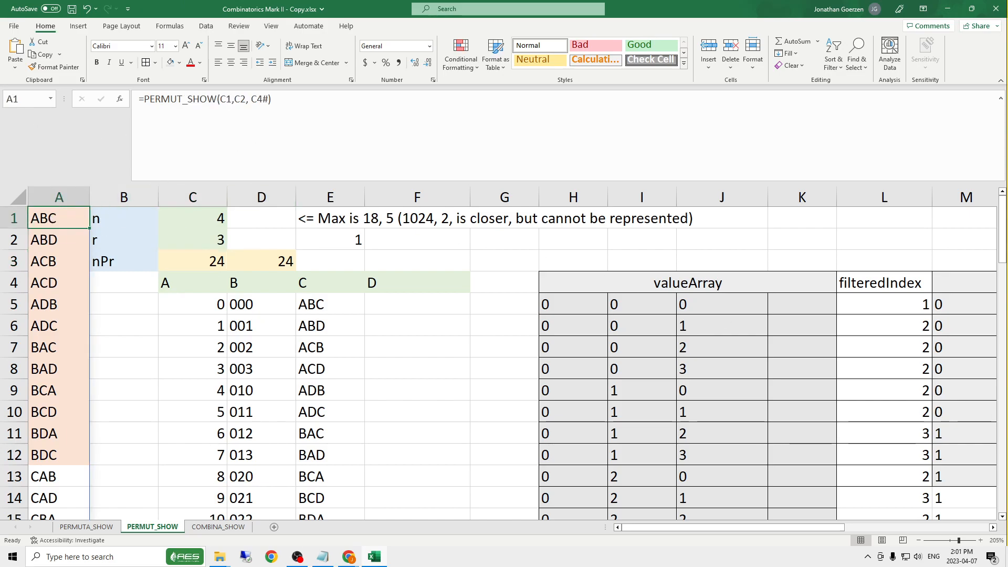
key("alt+Tab")
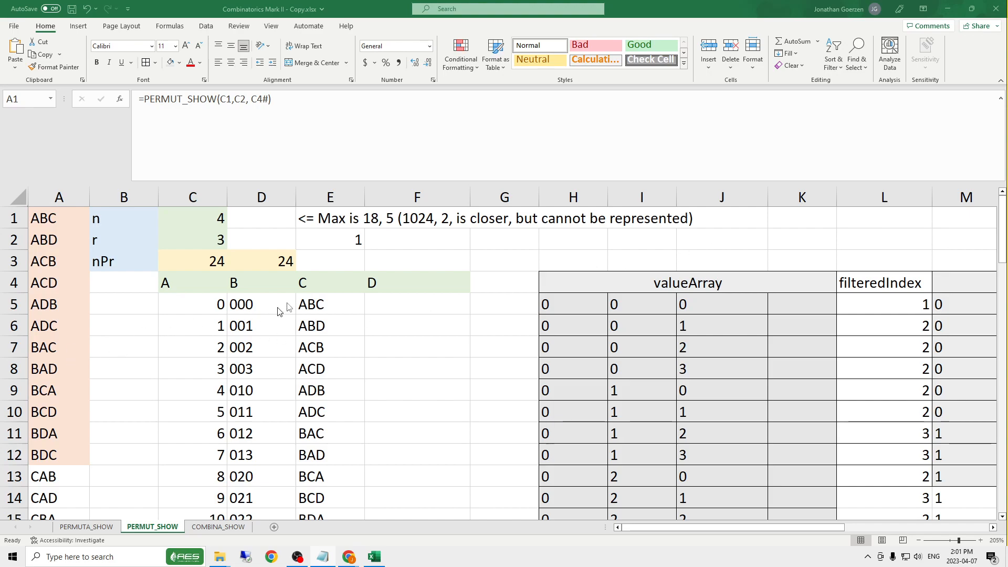
key("alt+Tab")
left_click(322, 261)
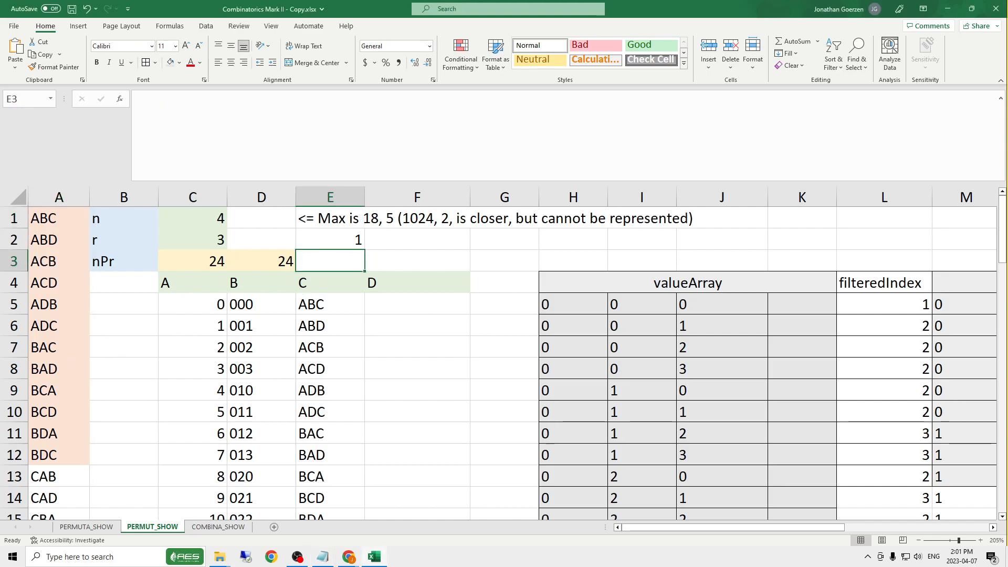